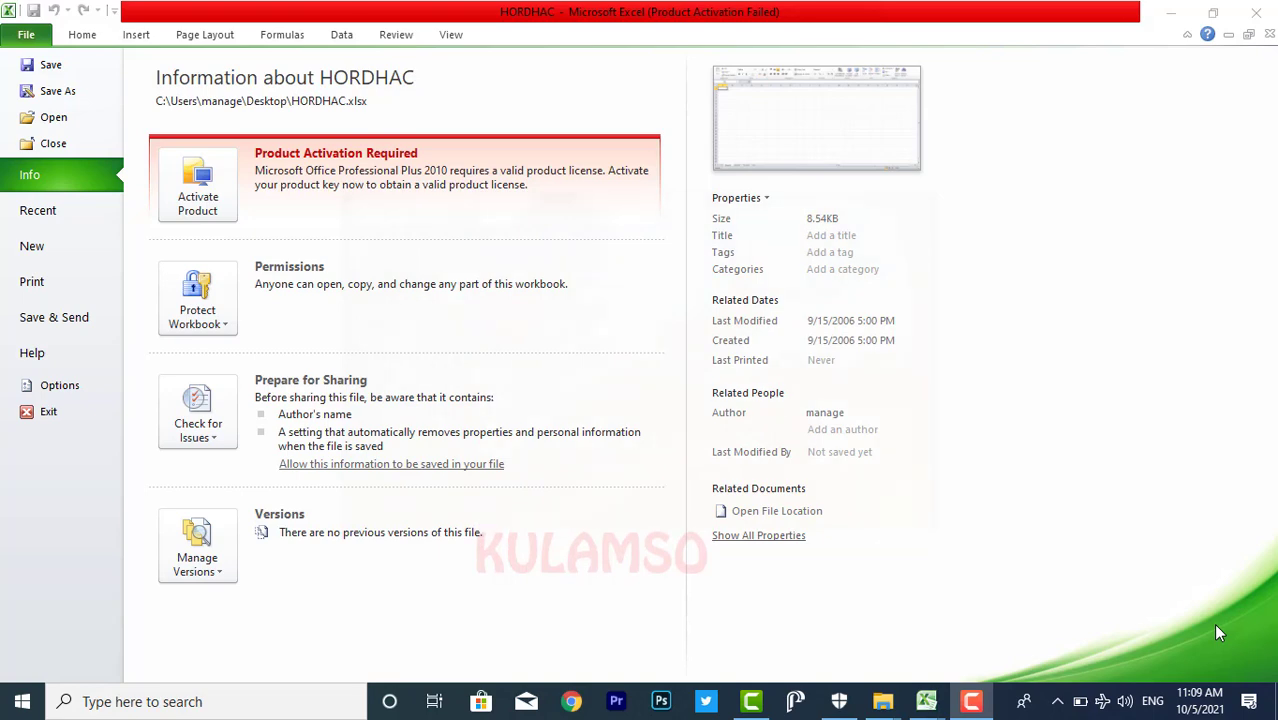
Leave the HORDHAC file information page and switch to the Book1 workbook.
left_click(886, 143)
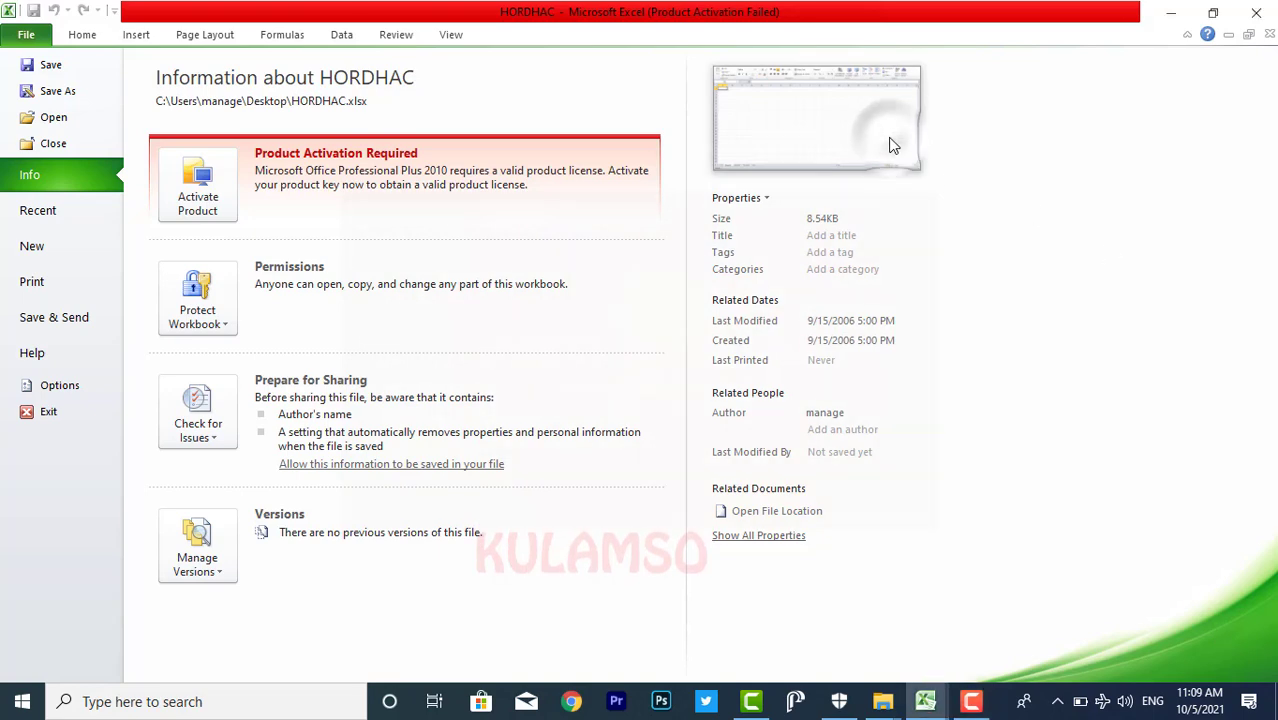
left_click(889, 147)
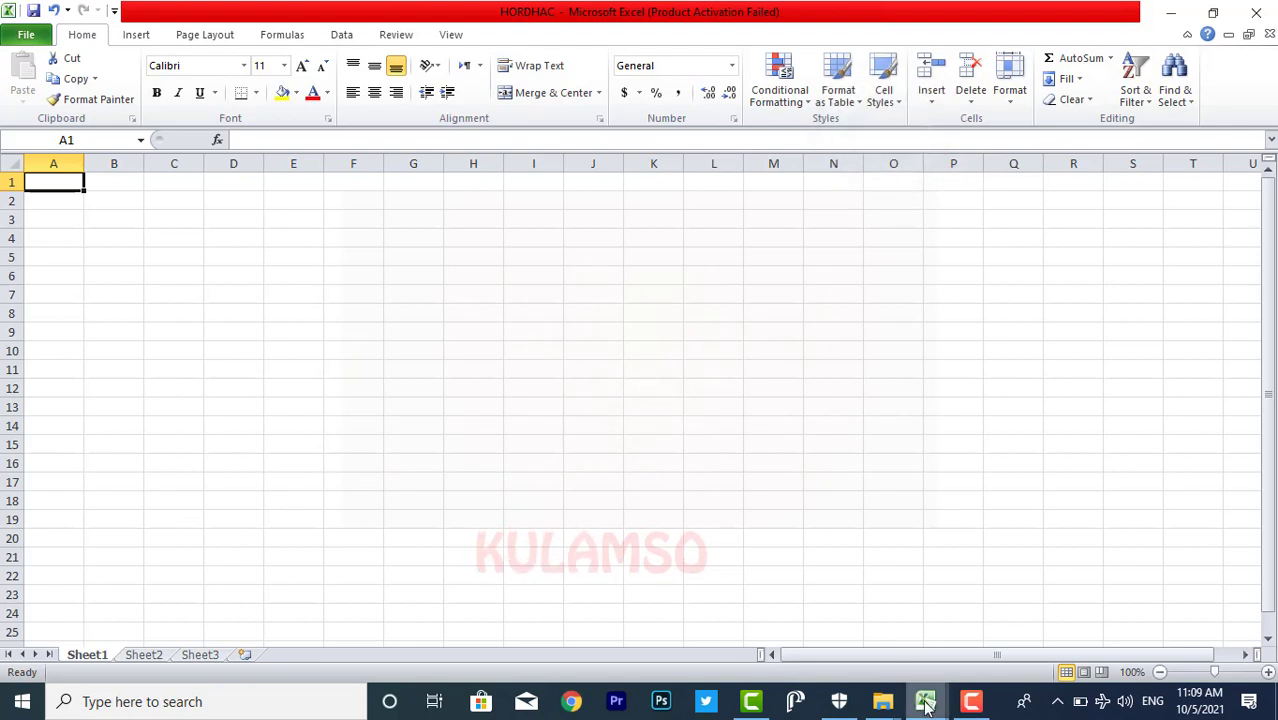
mouse_move(926, 705)
left_click(1040, 620)
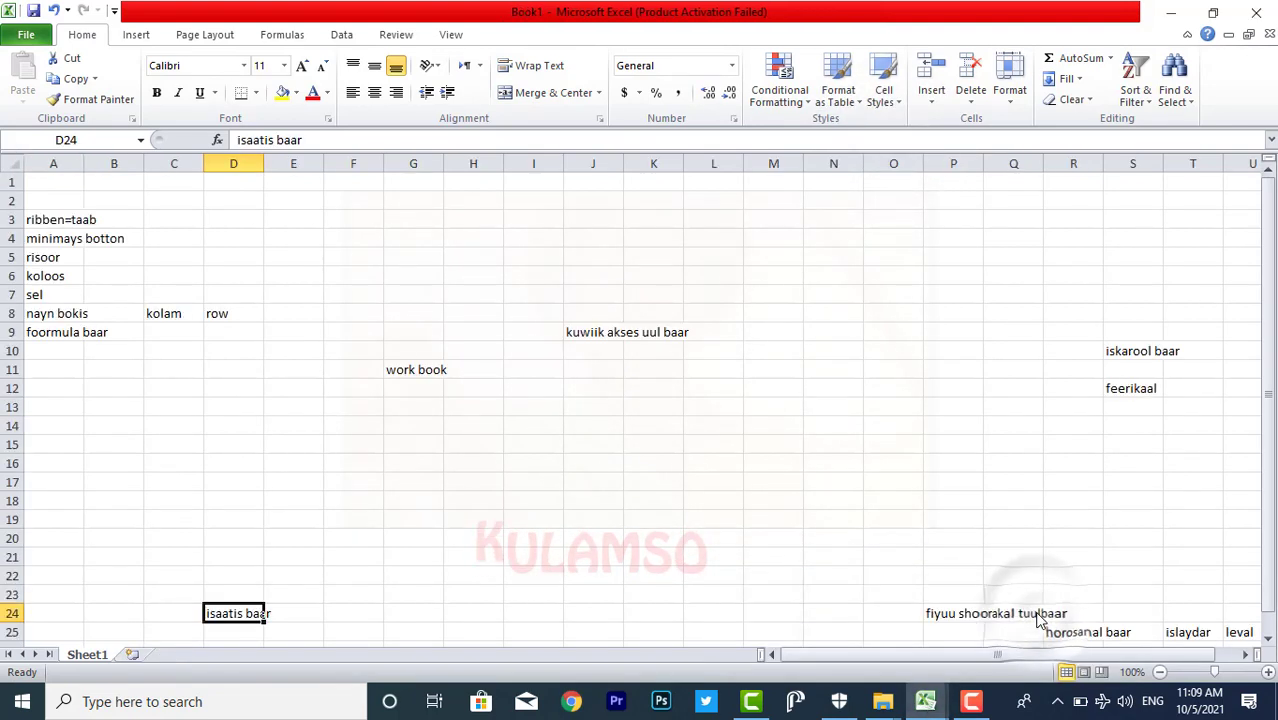
left_click_drag(1266, 350, 1268, 270)
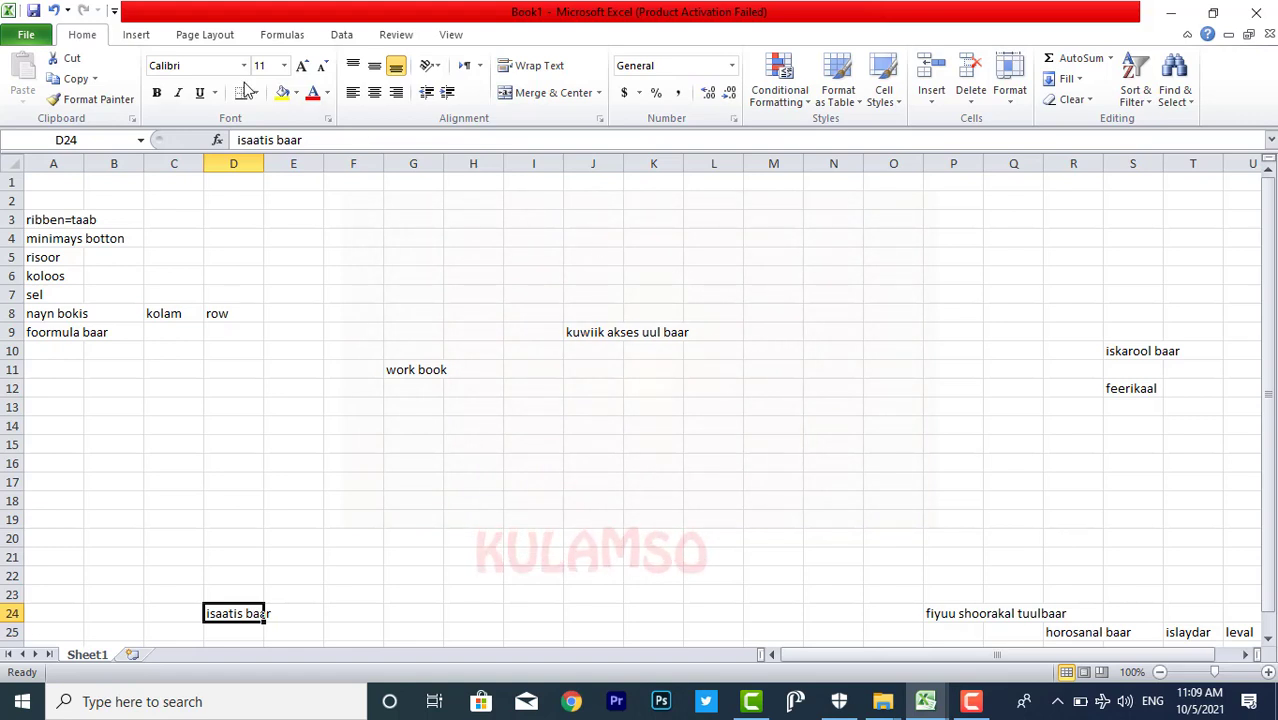
Examine Book1's Info, Recent, New, Print and Save & Send pages, and look at the general Excel Options.
left_click(26, 34)
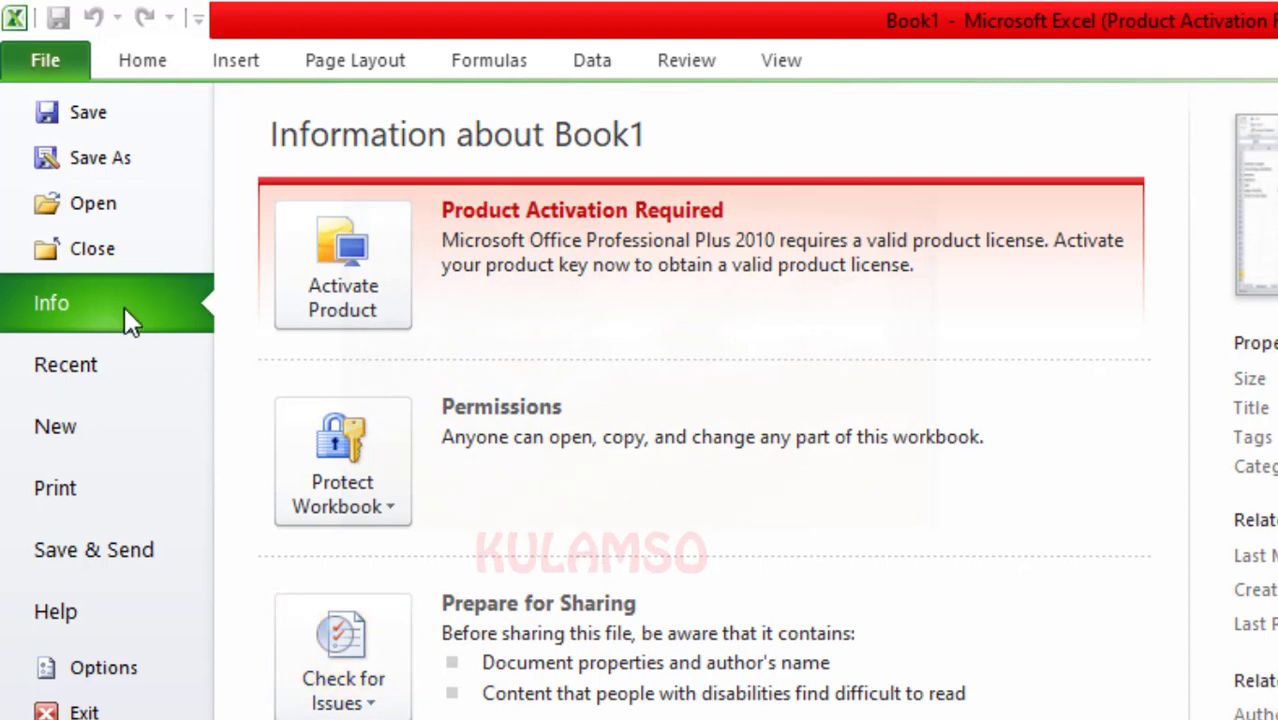
left_click(155, 373)
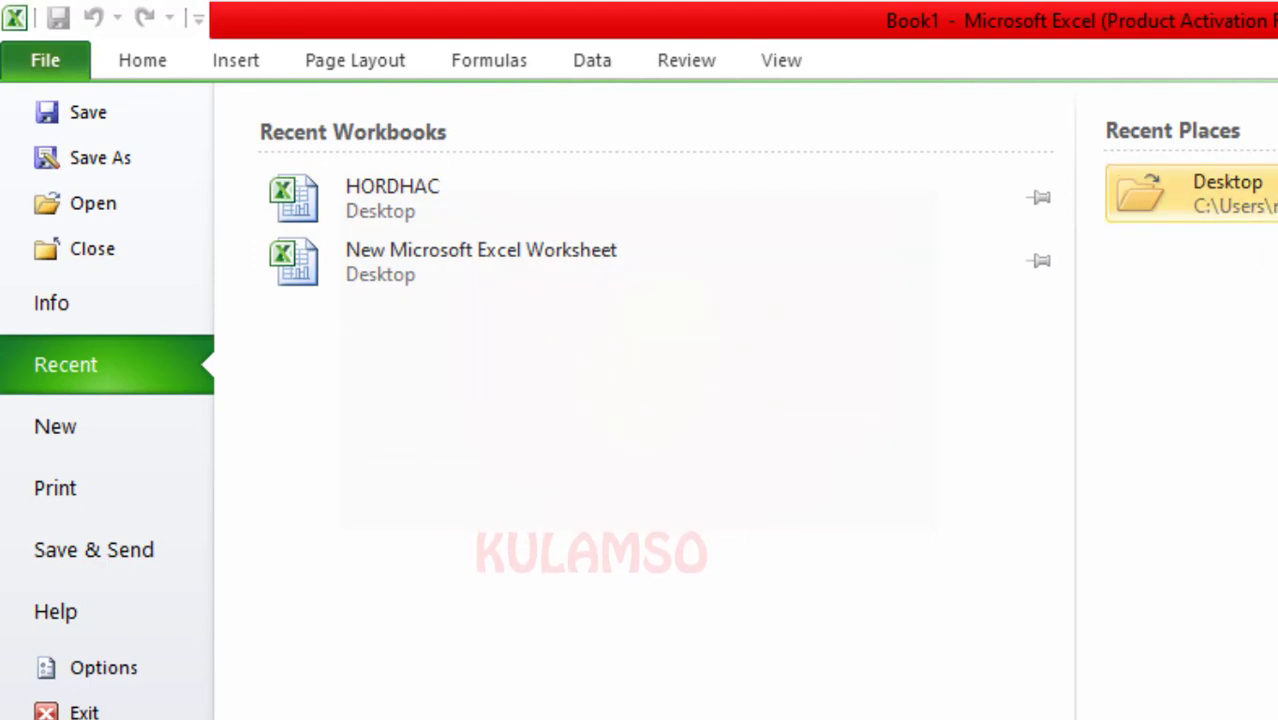
left_click(140, 424)
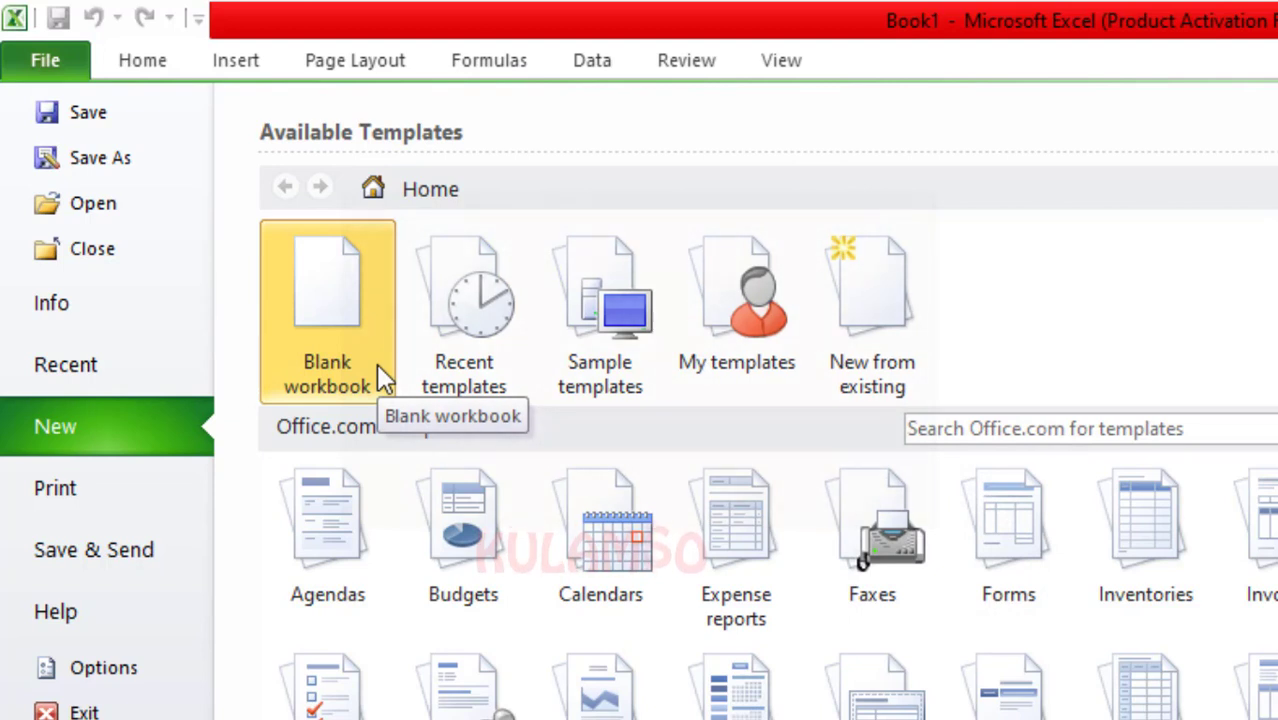
left_click(134, 480)
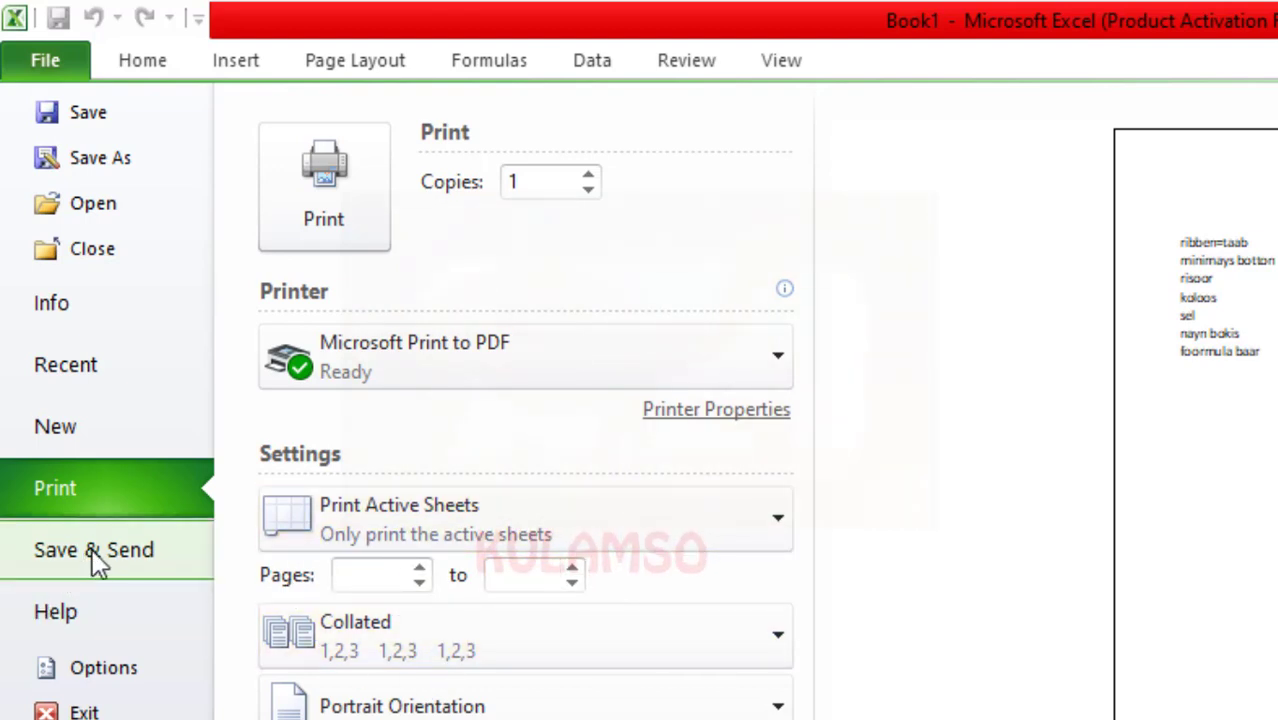
left_click(118, 562)
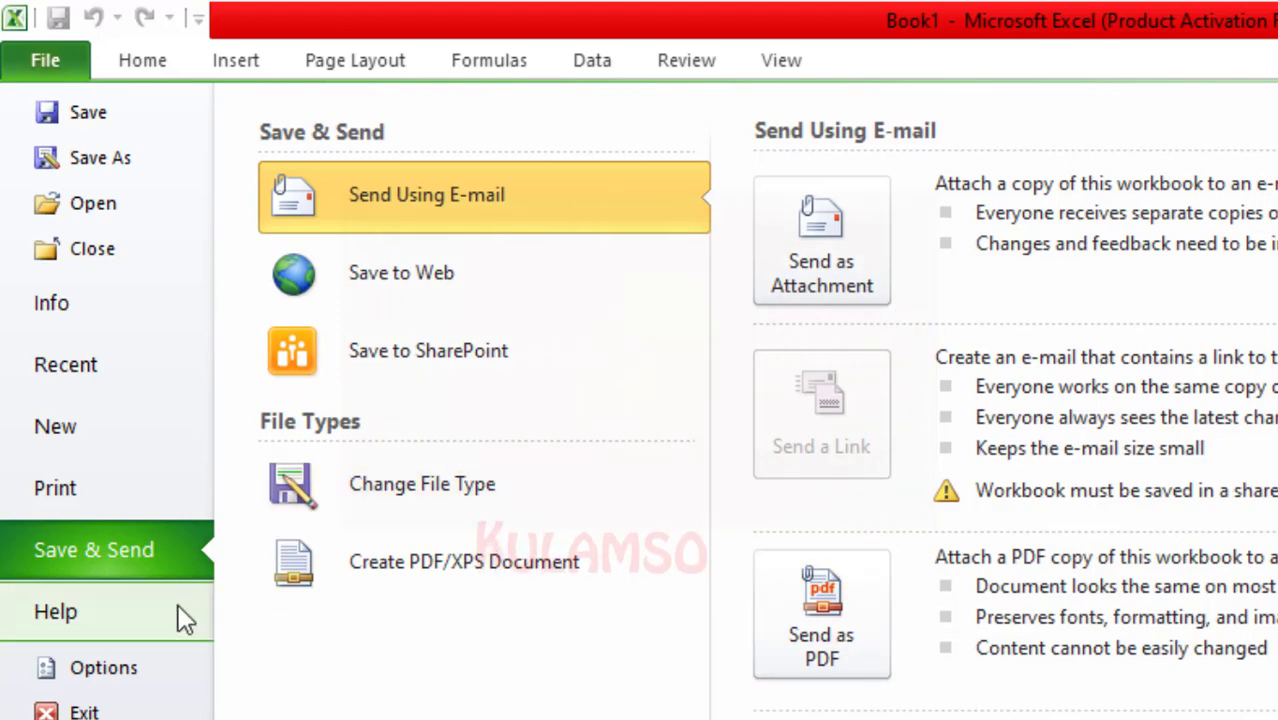
left_click(160, 678)
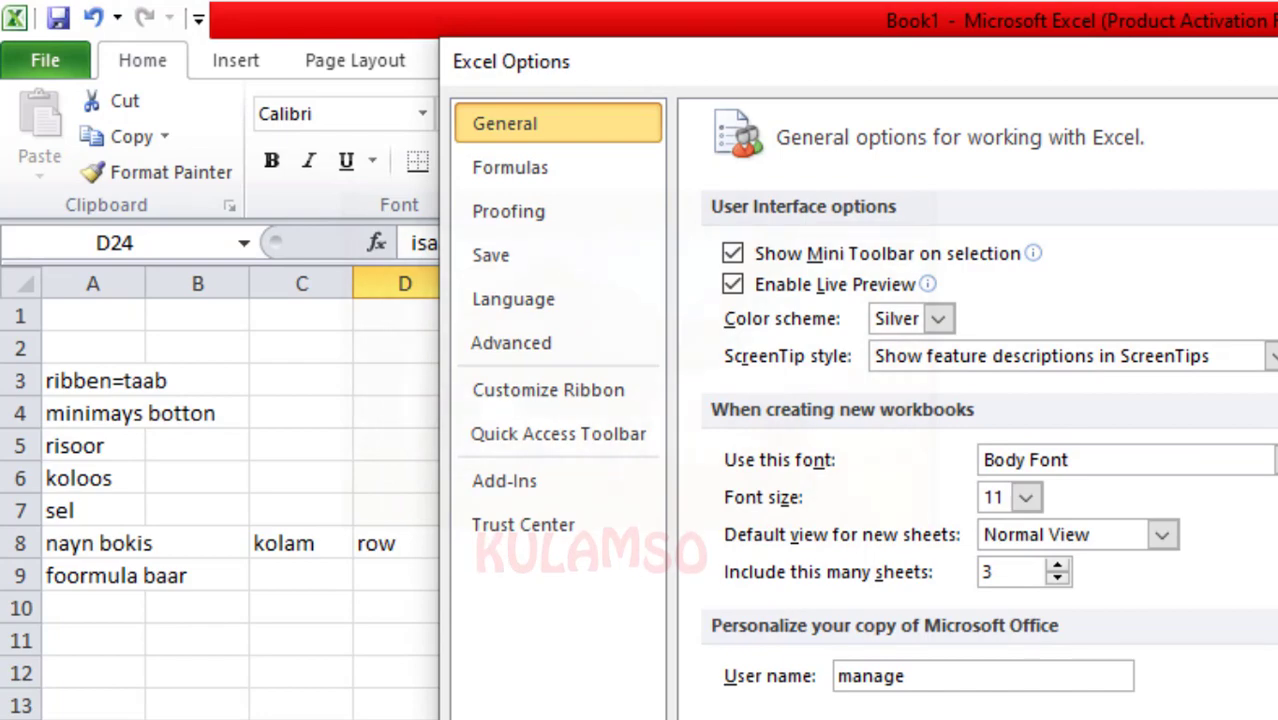
key("Escape")
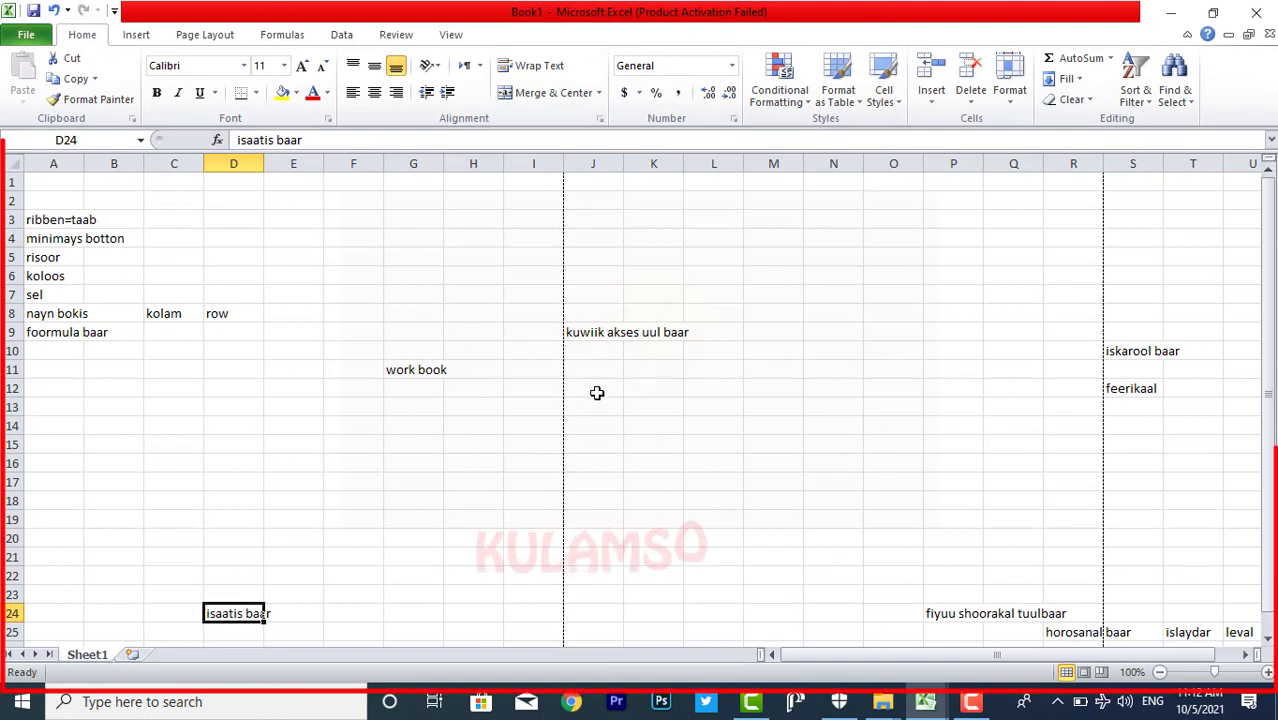
Select several separate cells across the work area of Sheet1, ending on the empty cell H10.
left_click(551, 291)
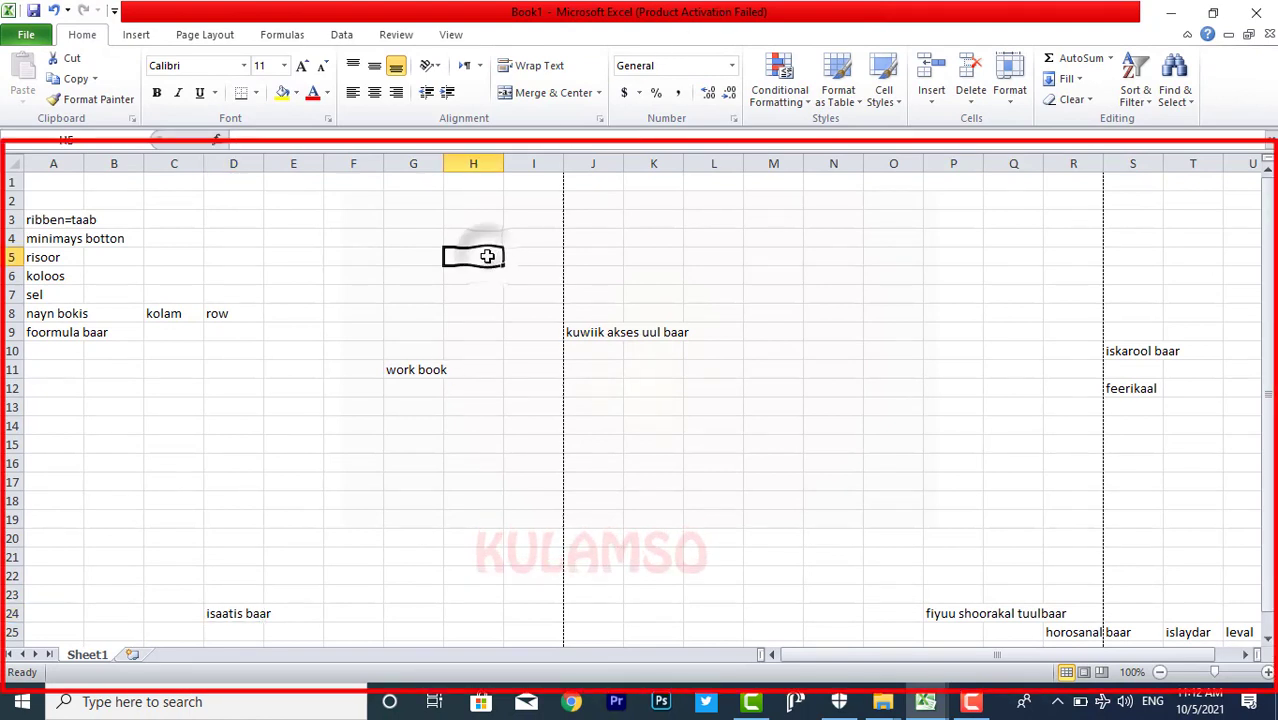
left_click(785, 365)
left_click(580, 463)
left_click(480, 350)
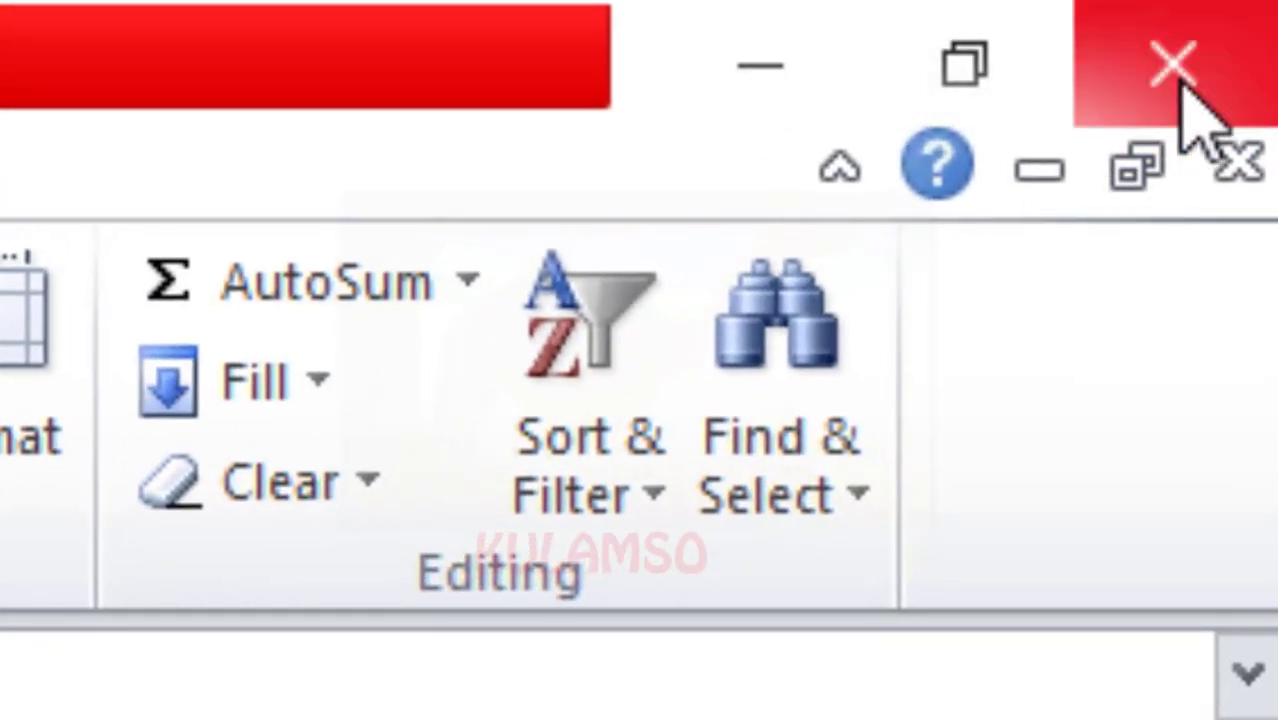
Minimize the Book1 window to the desktop and open Windows Settings.
left_click(828, 58)
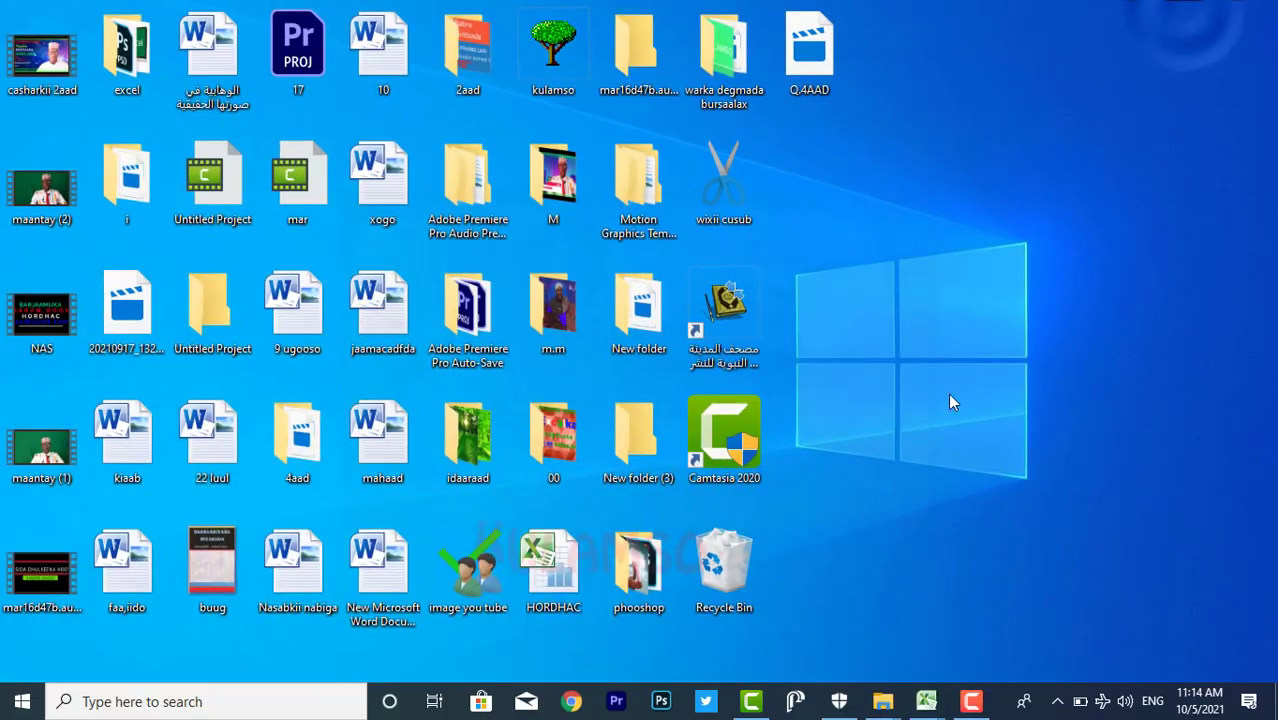
left_click(20, 702)
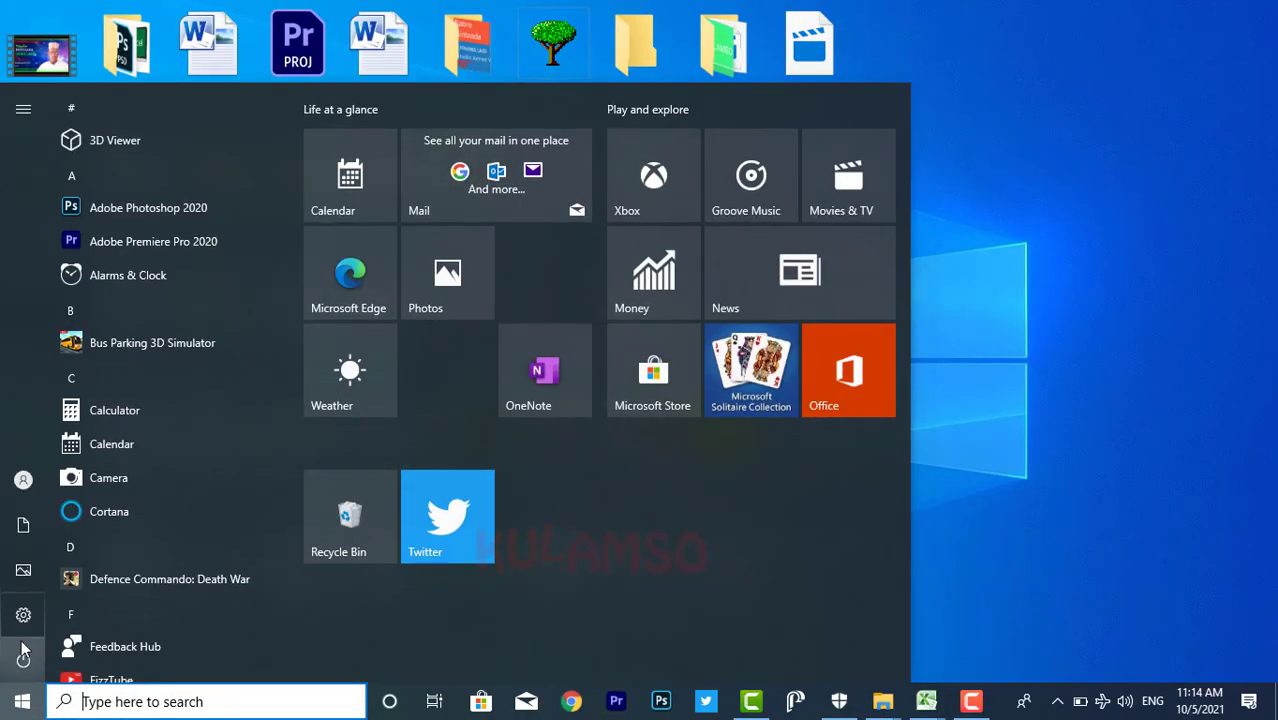
mouse_move(24, 624)
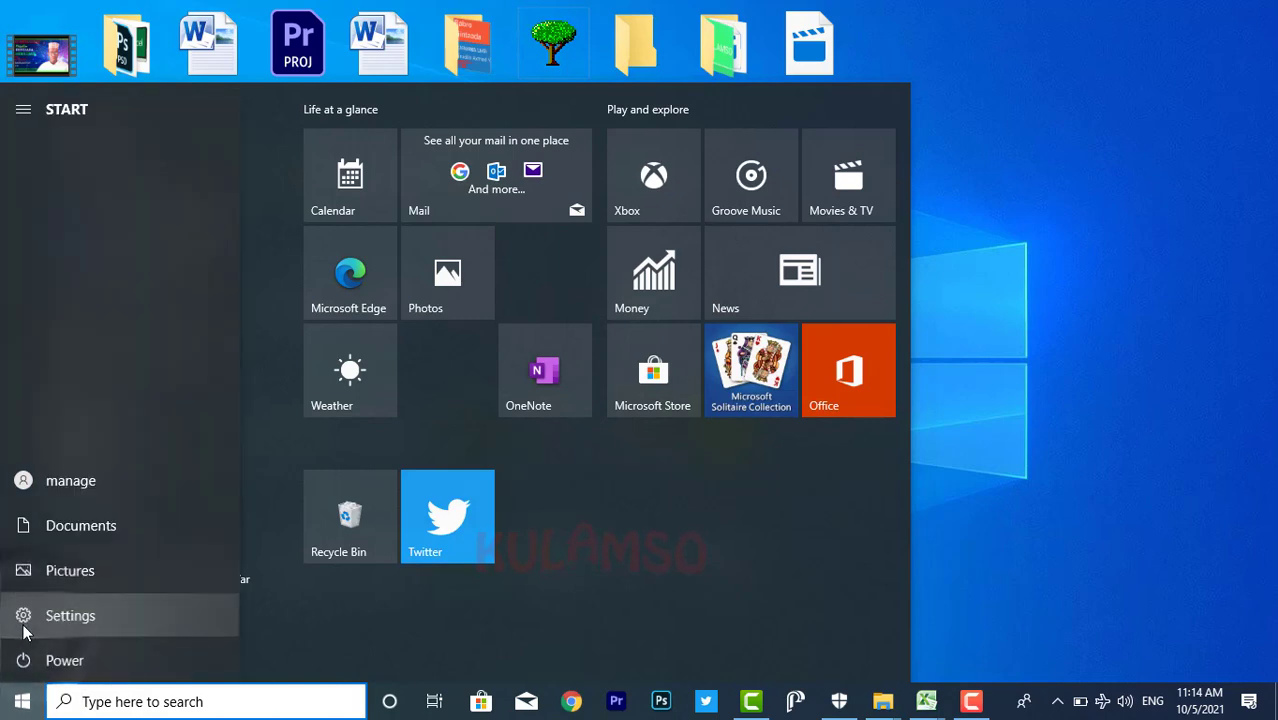
left_click(60, 616)
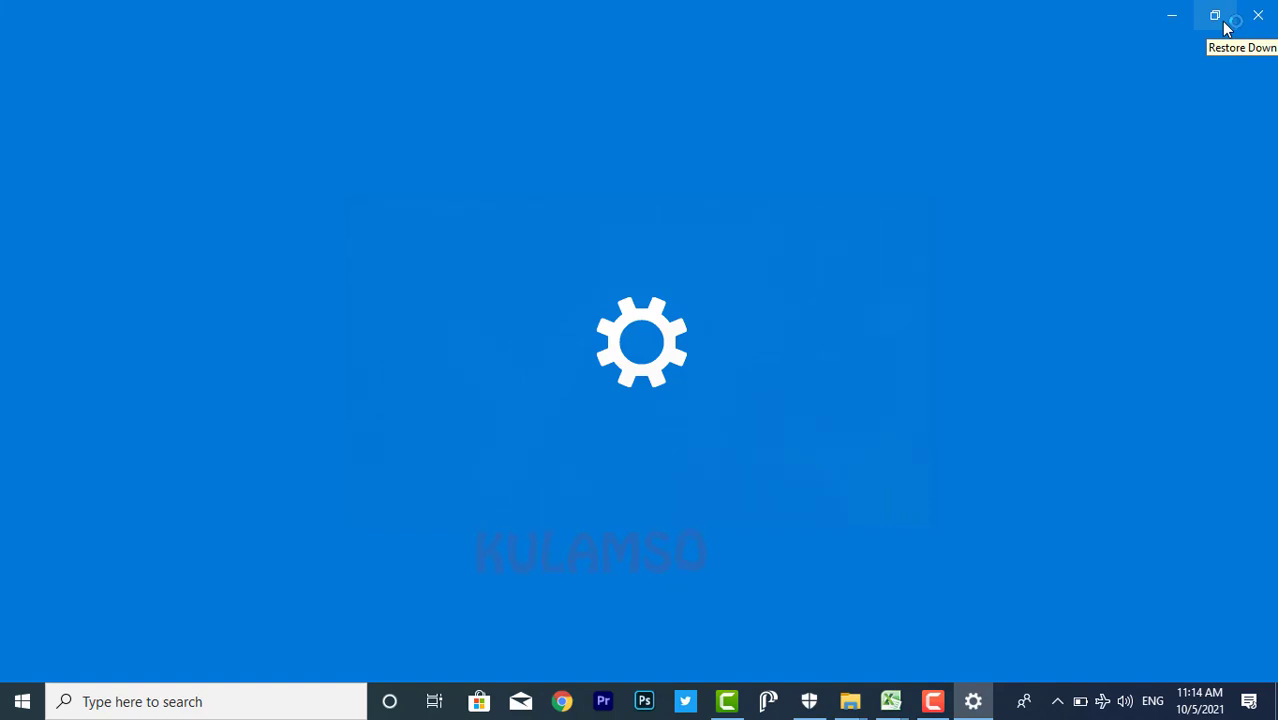
Practise restoring, maximizing and minimizing the Settings window, reopening it after each minimize, and finish by closing it.
left_click(1226, 28)
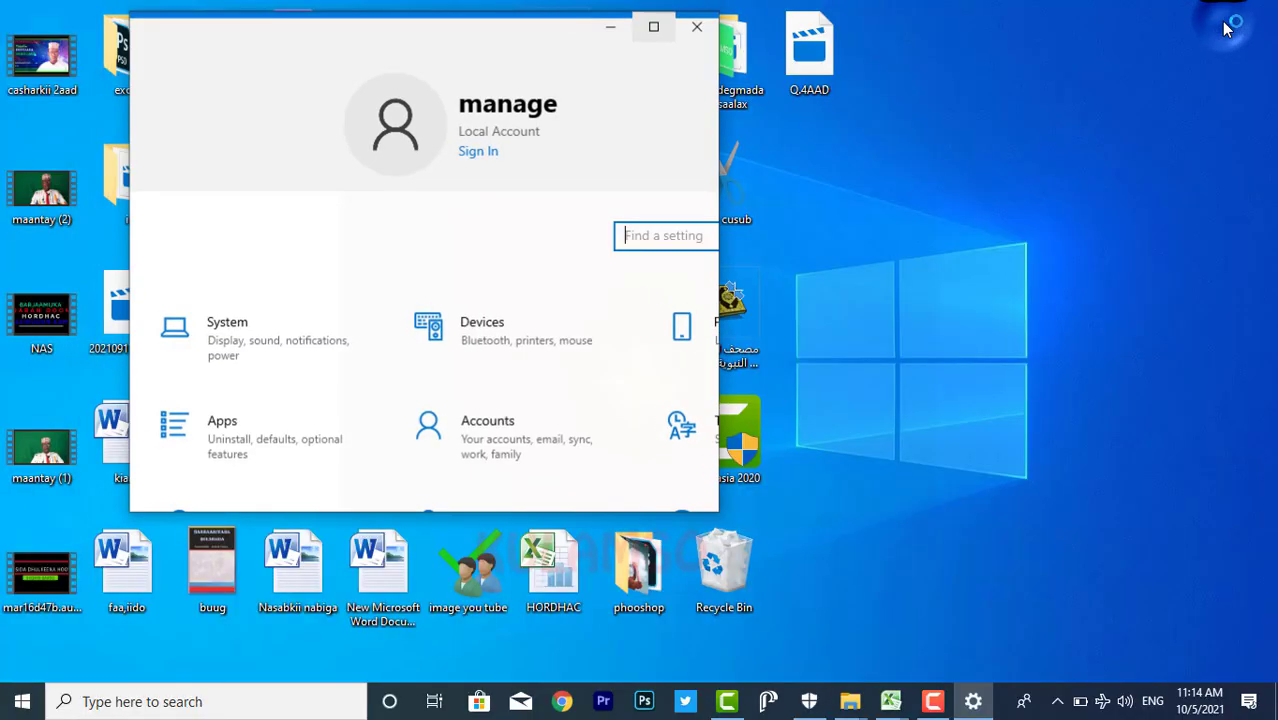
left_click(656, 30)
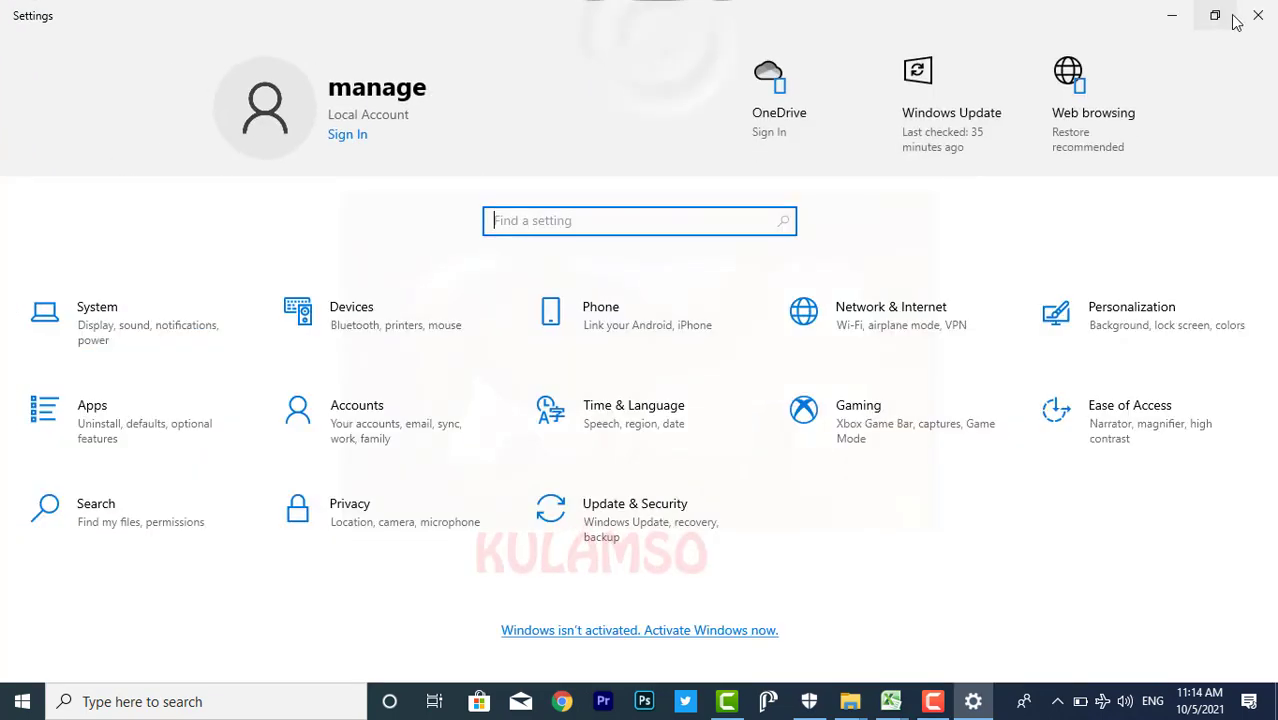
left_click(1180, 14)
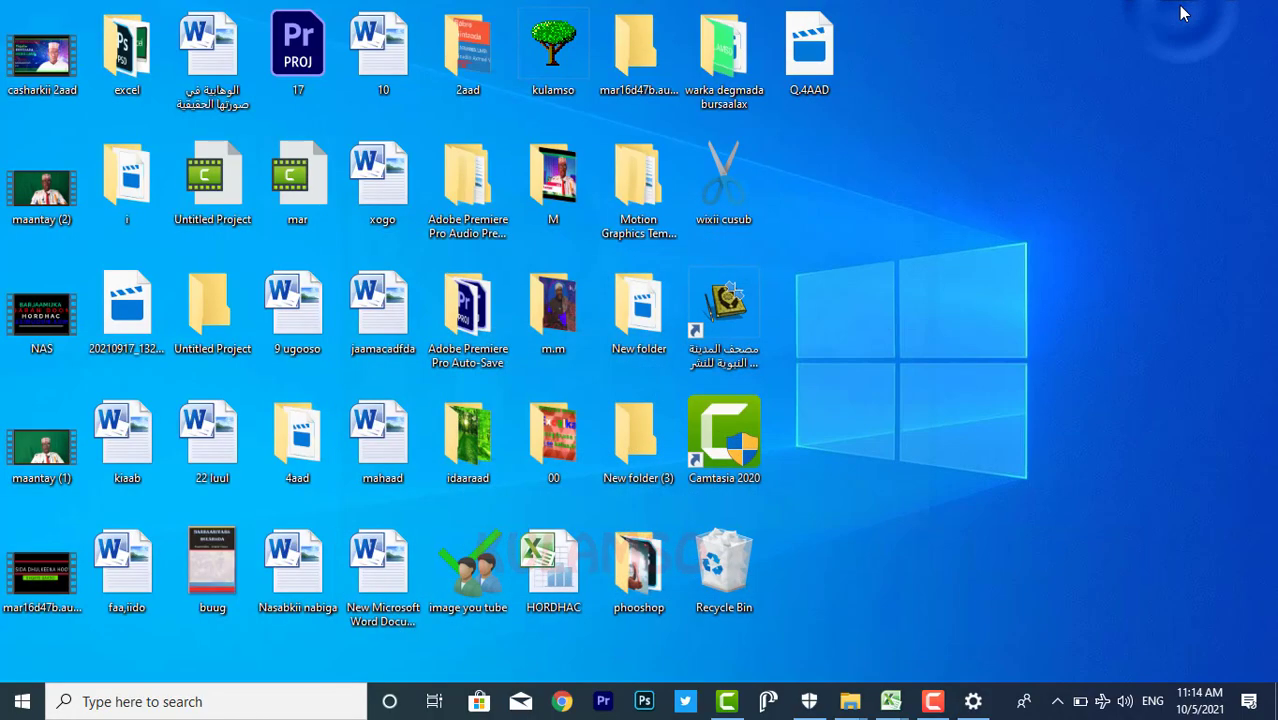
left_click(972, 701)
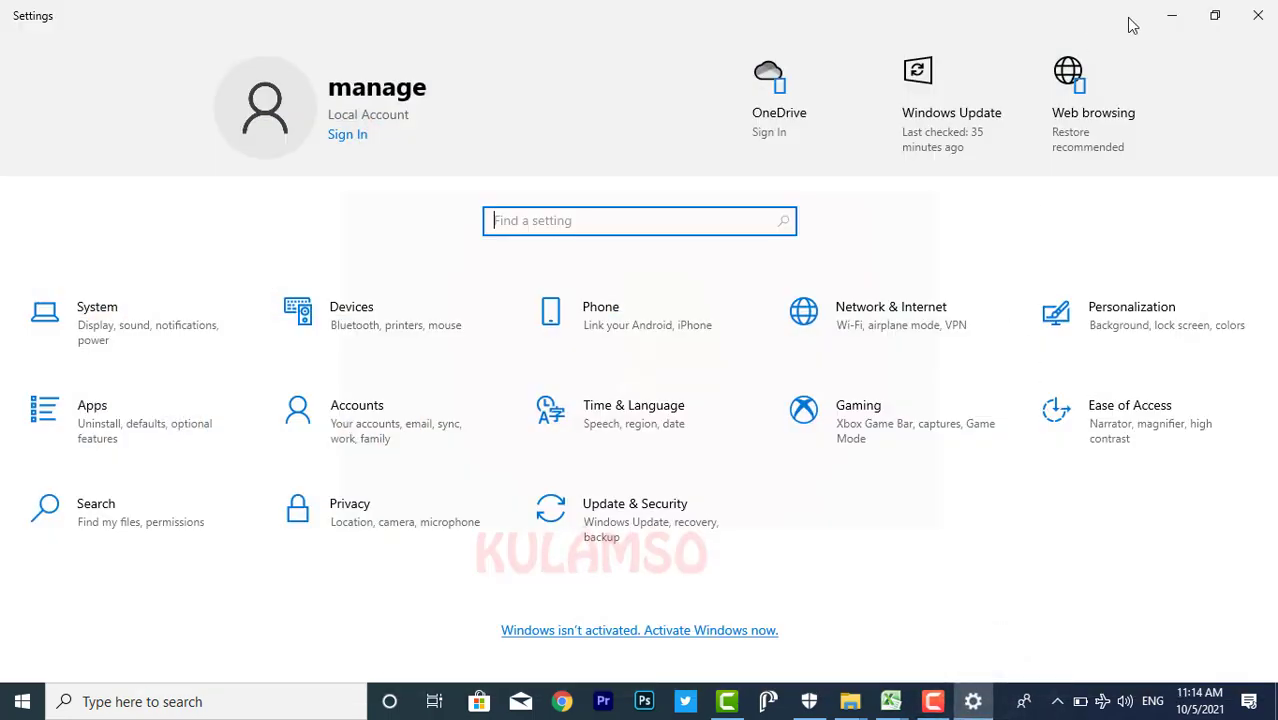
left_click(1172, 20)
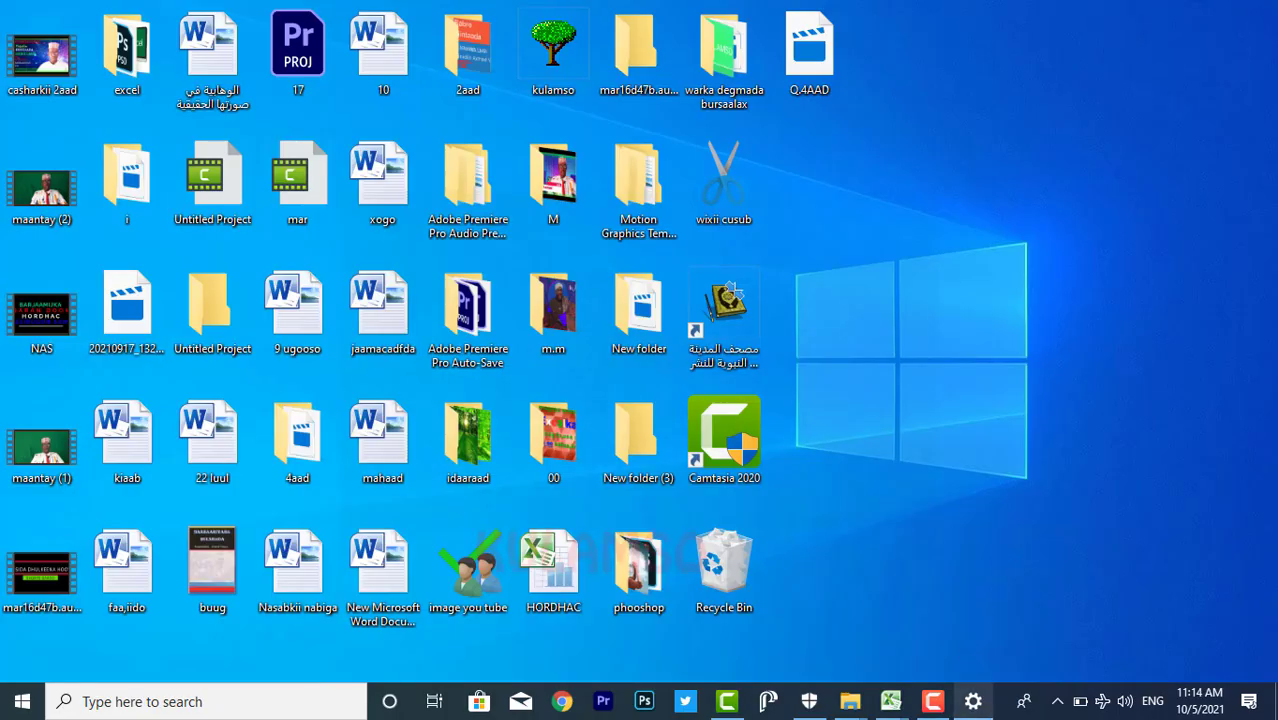
left_click(972, 701)
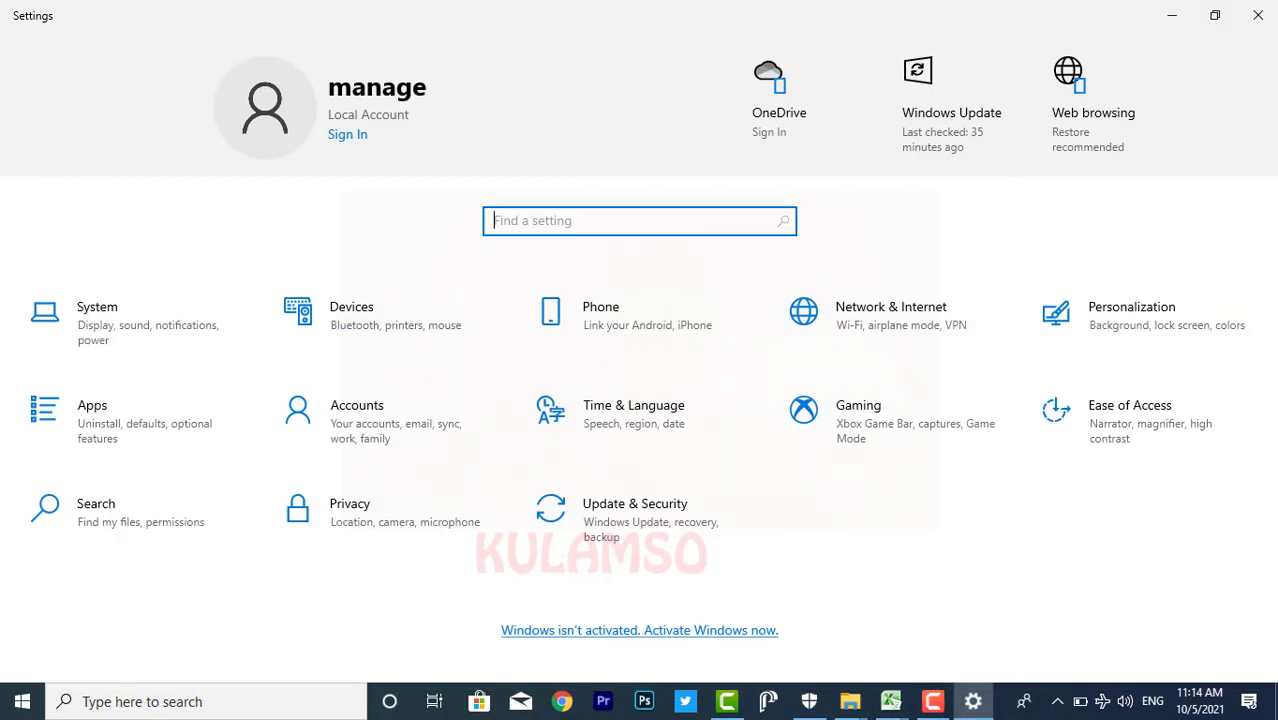
left_click(1262, 15)
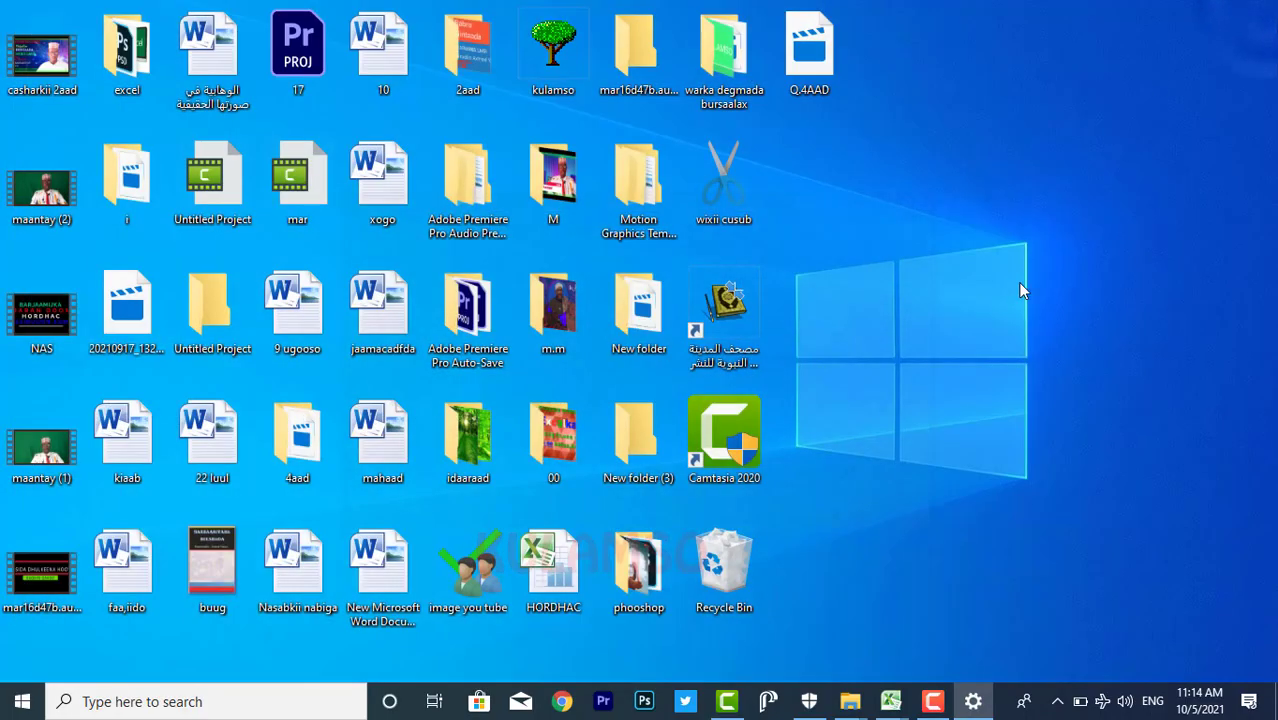
Switch back to Book1, minimize and reopen it, and reduce its window before maximizing it again.
mouse_move(929, 703)
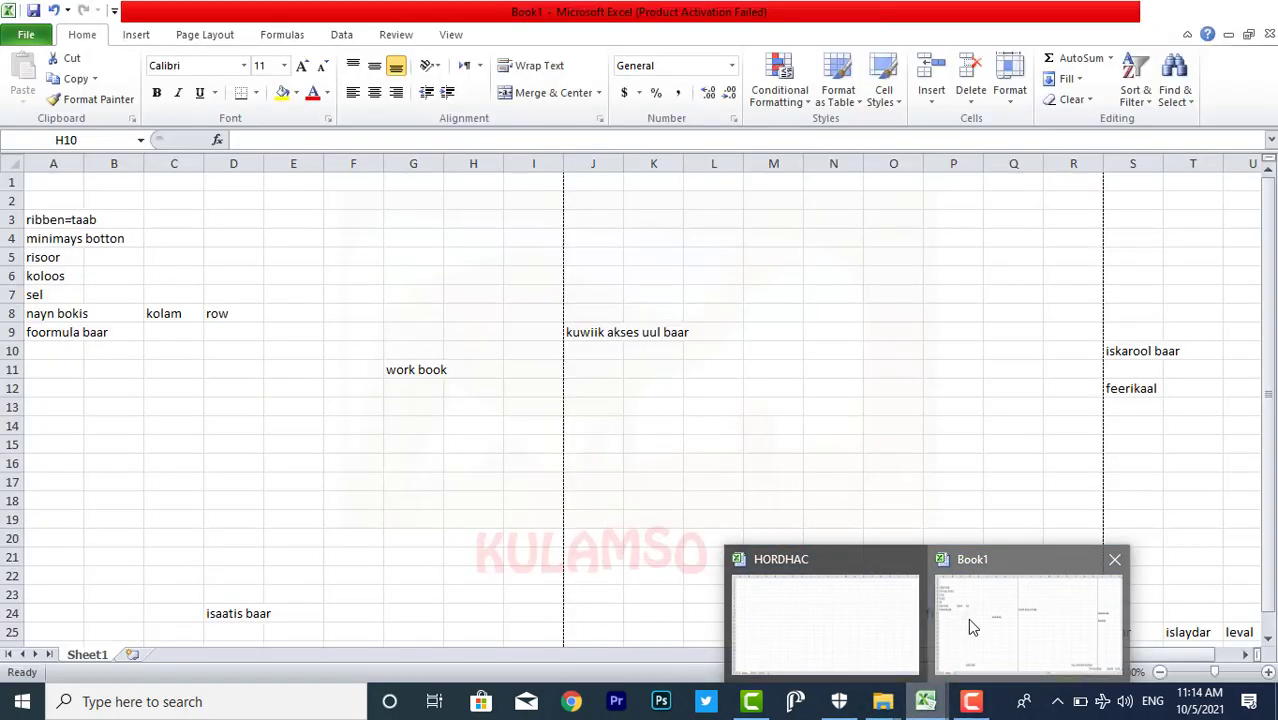
left_click(967, 618)
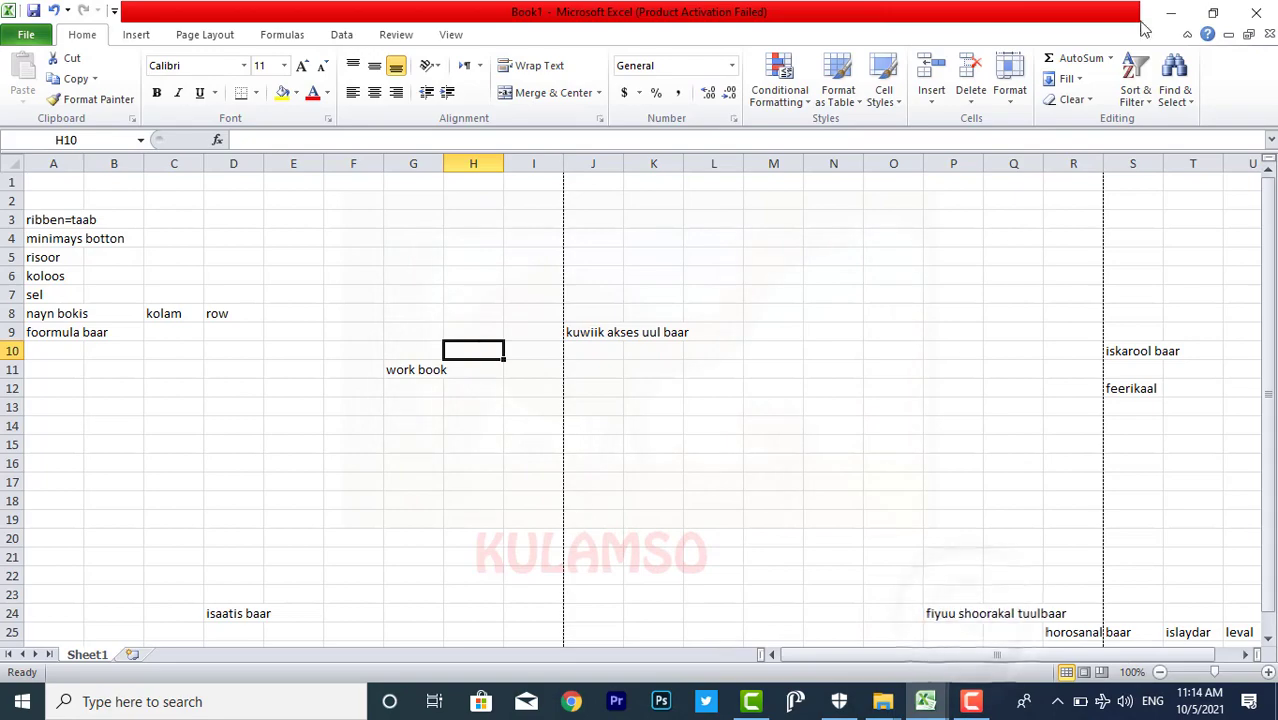
left_click(1170, 13)
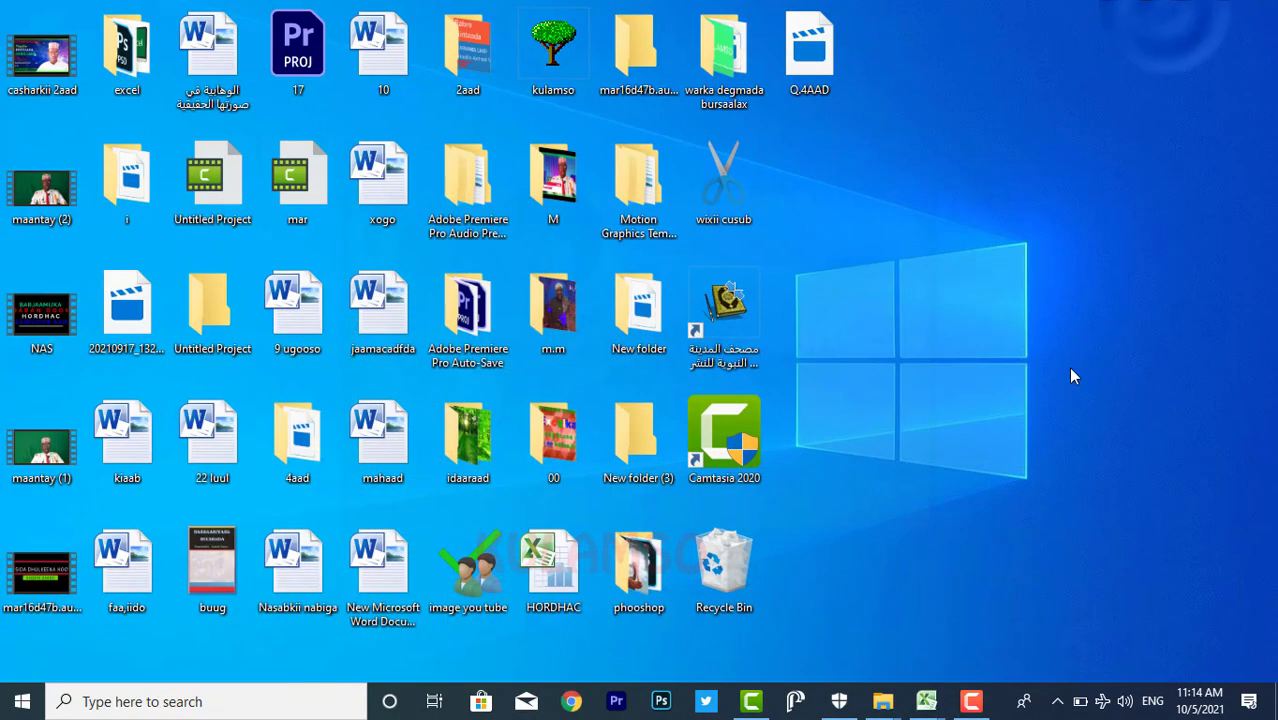
mouse_move(935, 690)
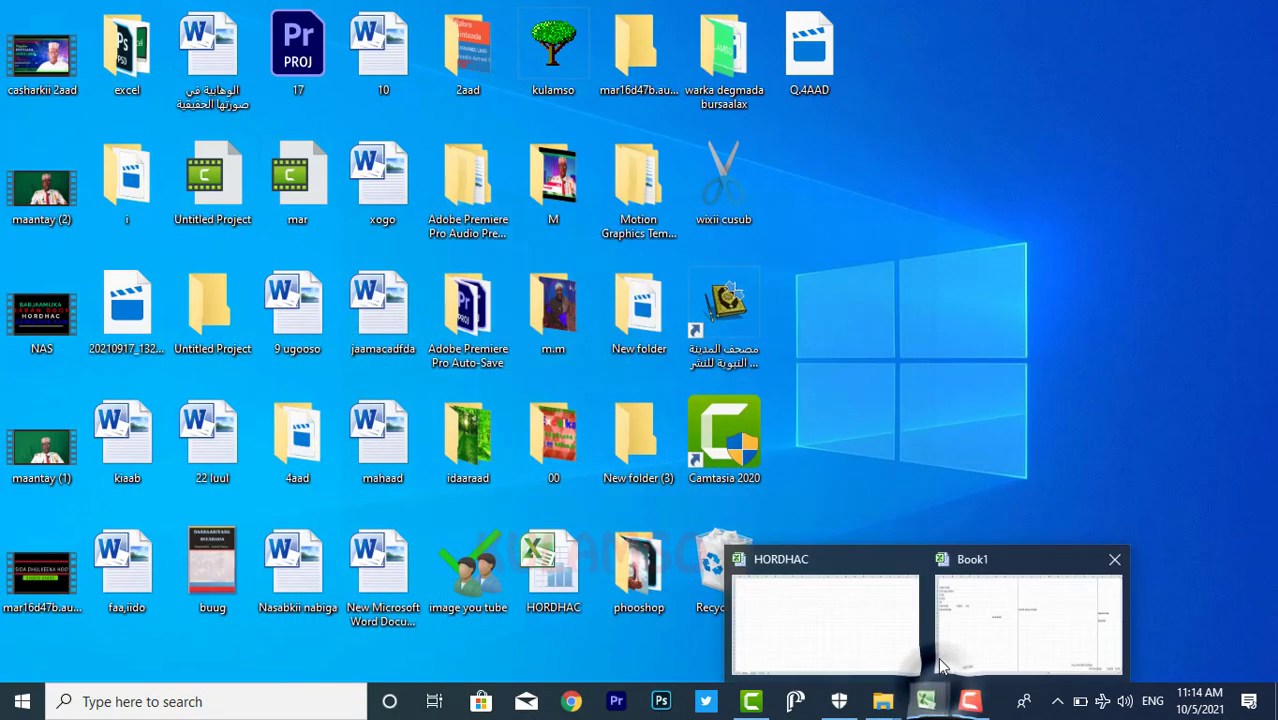
left_click(990, 625)
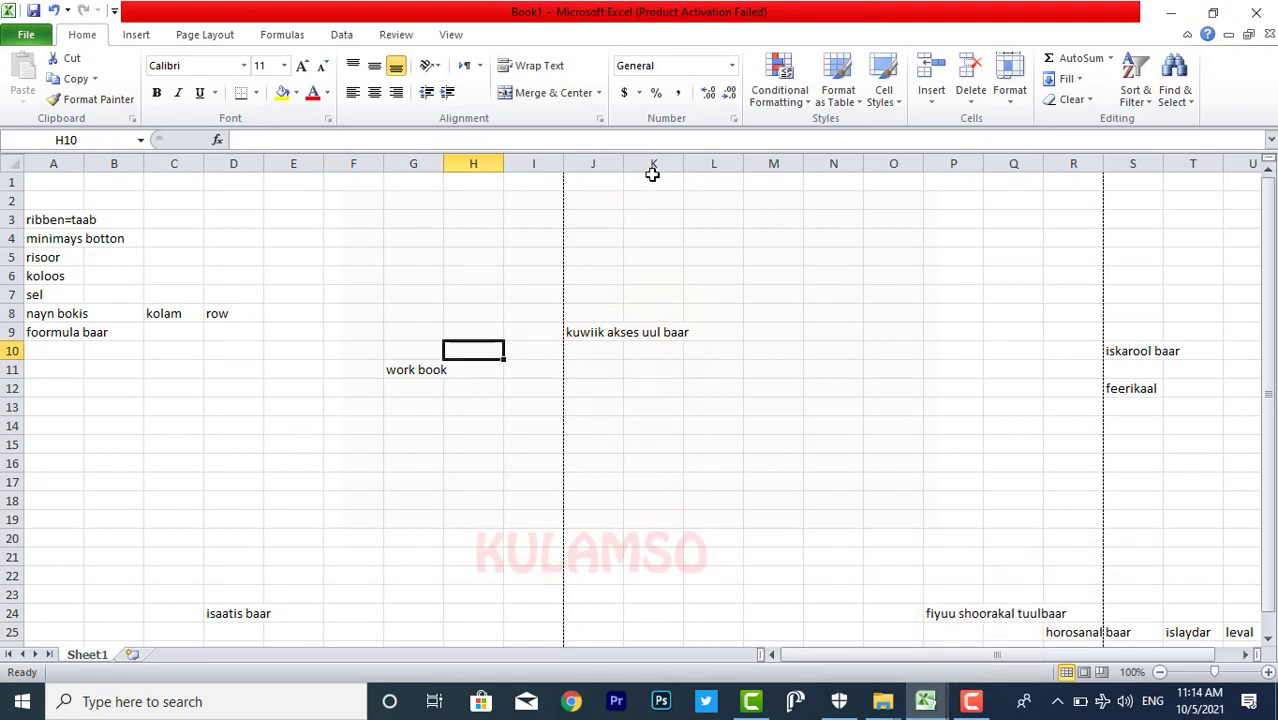
left_click(1226, 12)
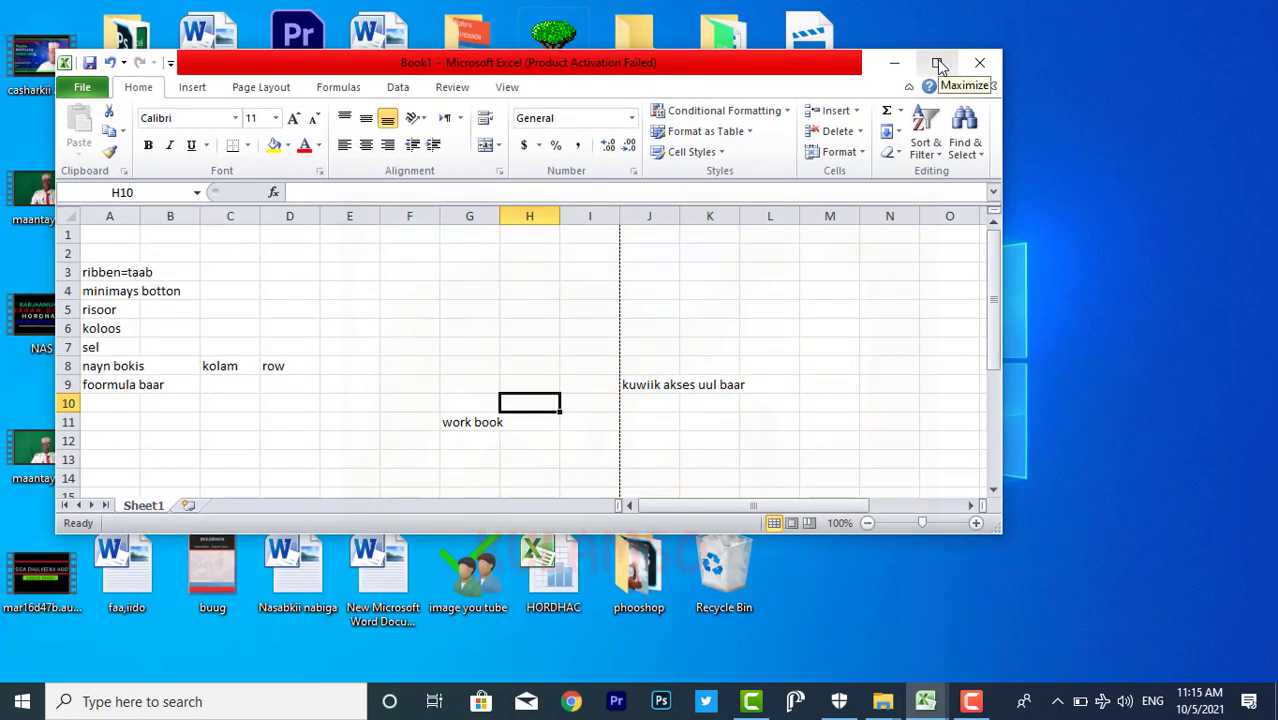
left_click(932, 64)
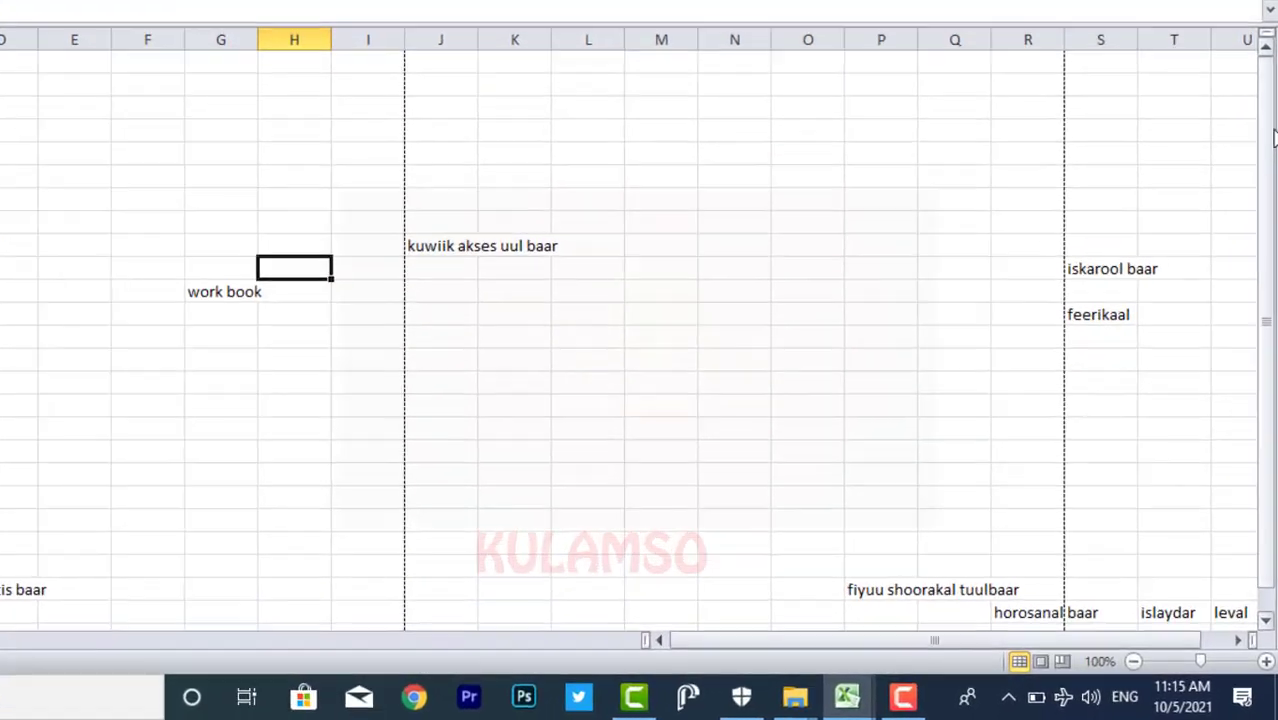
Scroll Sheet1 vertically down and back up to look through its rows.
left_click_drag(1267, 250, 1260, 293)
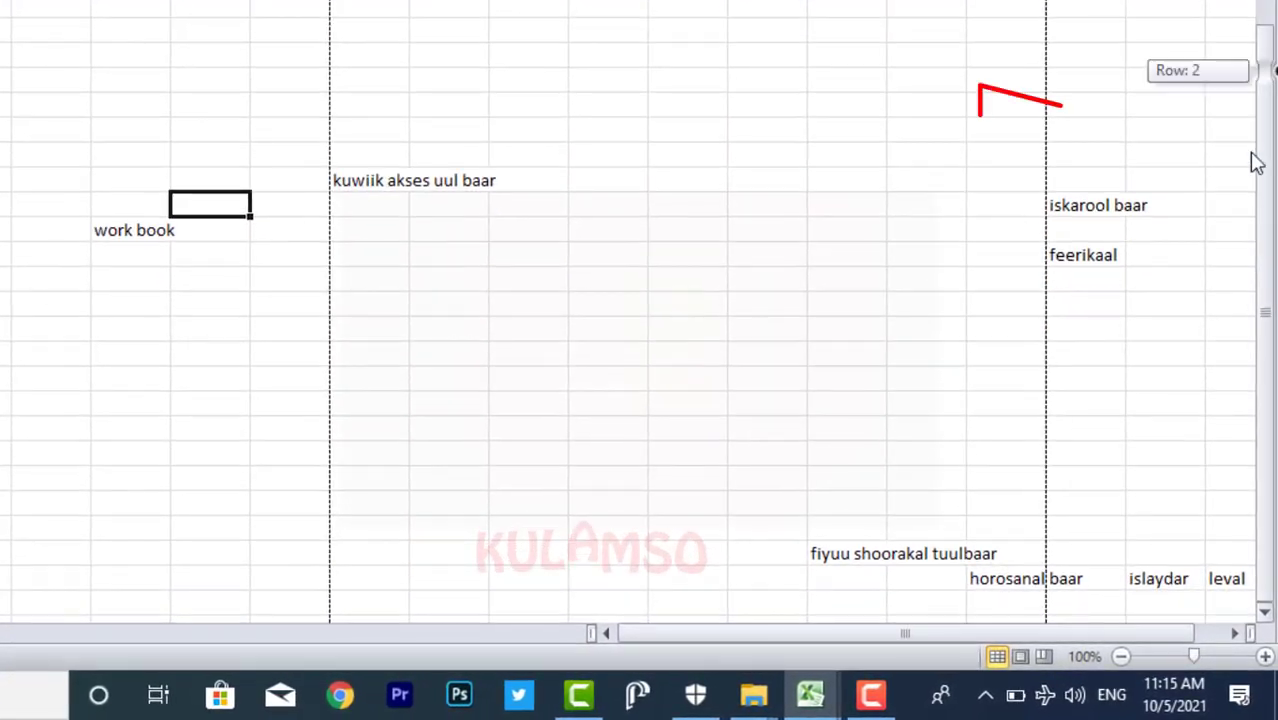
left_click_drag(1257, 163, 1265, 57)
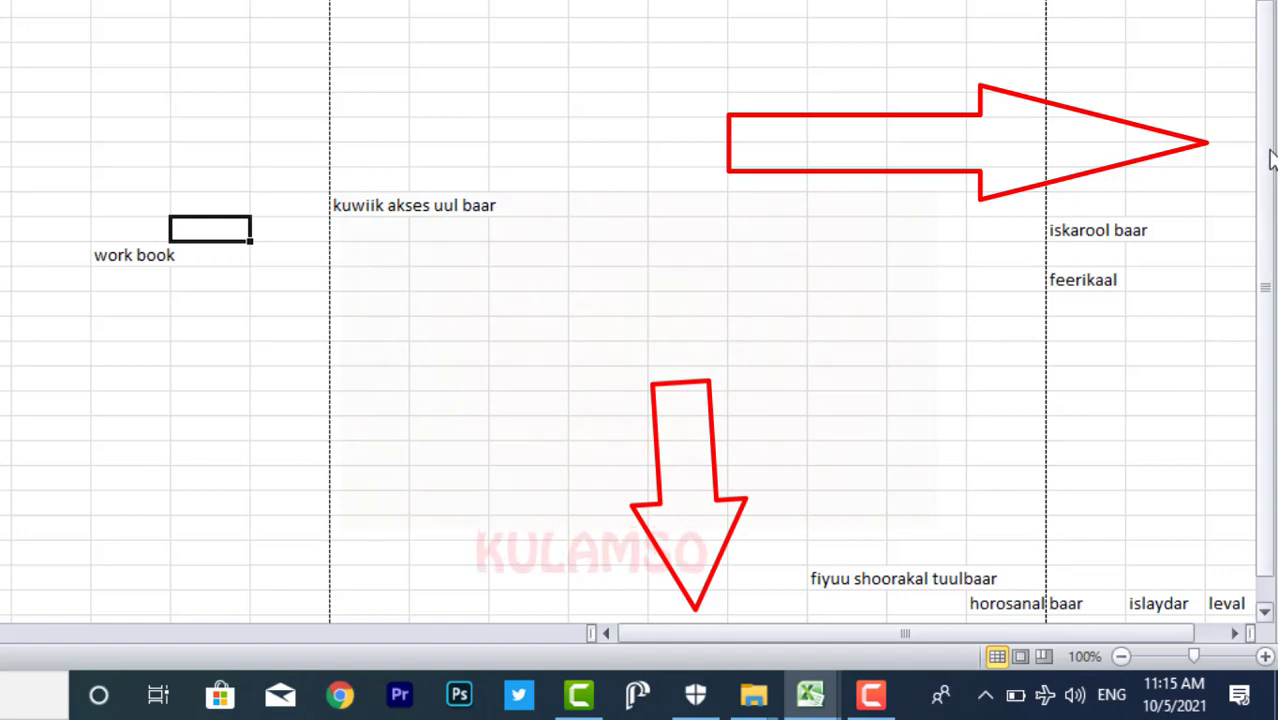
mouse_move(1266, 157)
left_mouse_down()
mouse_move(1262, 205)
mouse_move(1271, 132)
left_mouse_up()
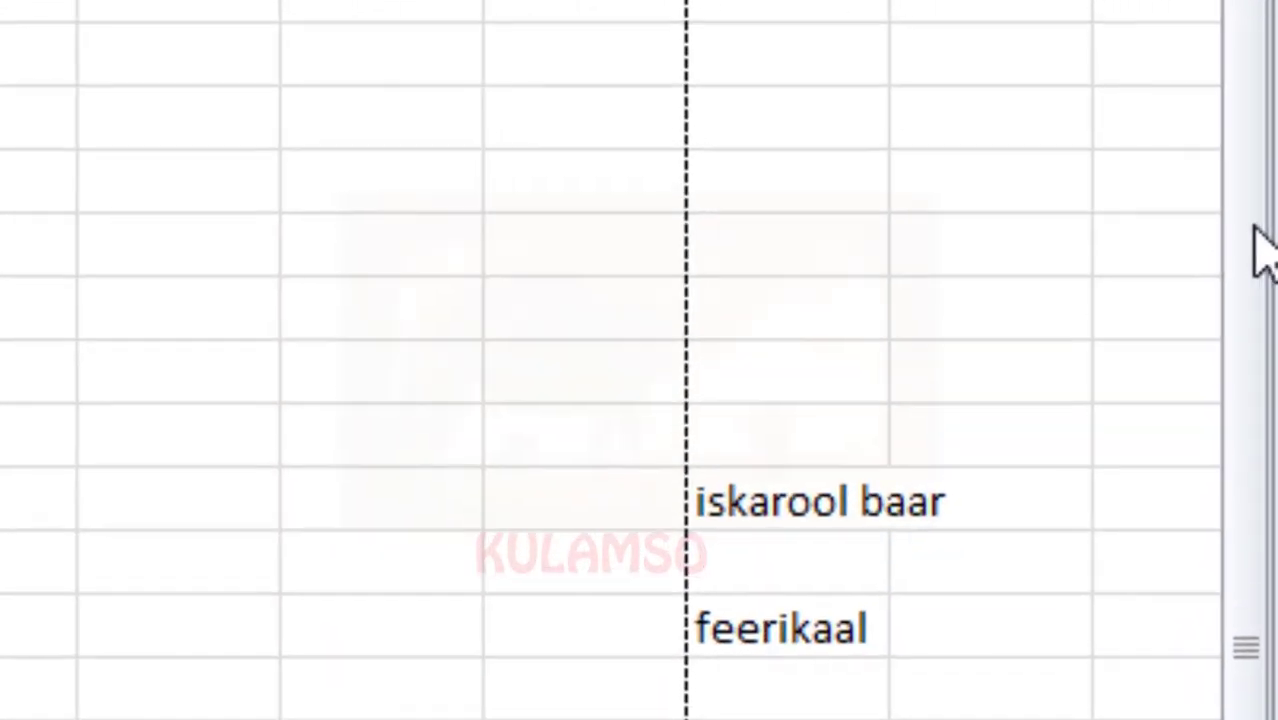
left_click_drag(1271, 128, 1271, 126)
left_click_drag(1256, 228, 1265, 489)
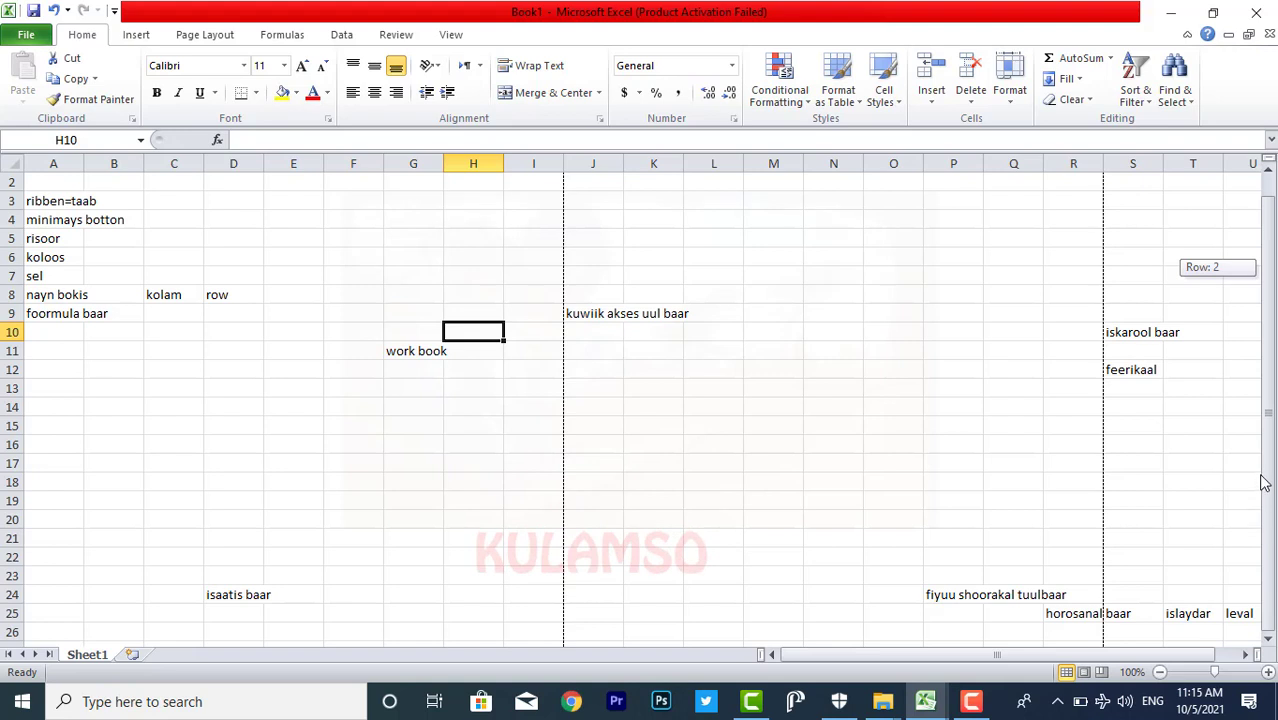
Try the vertical and horizontal scroll bars of Sheet1 and select single cells across Book1, ending on I15.
left_click_drag(1265, 390, 1265, 390)
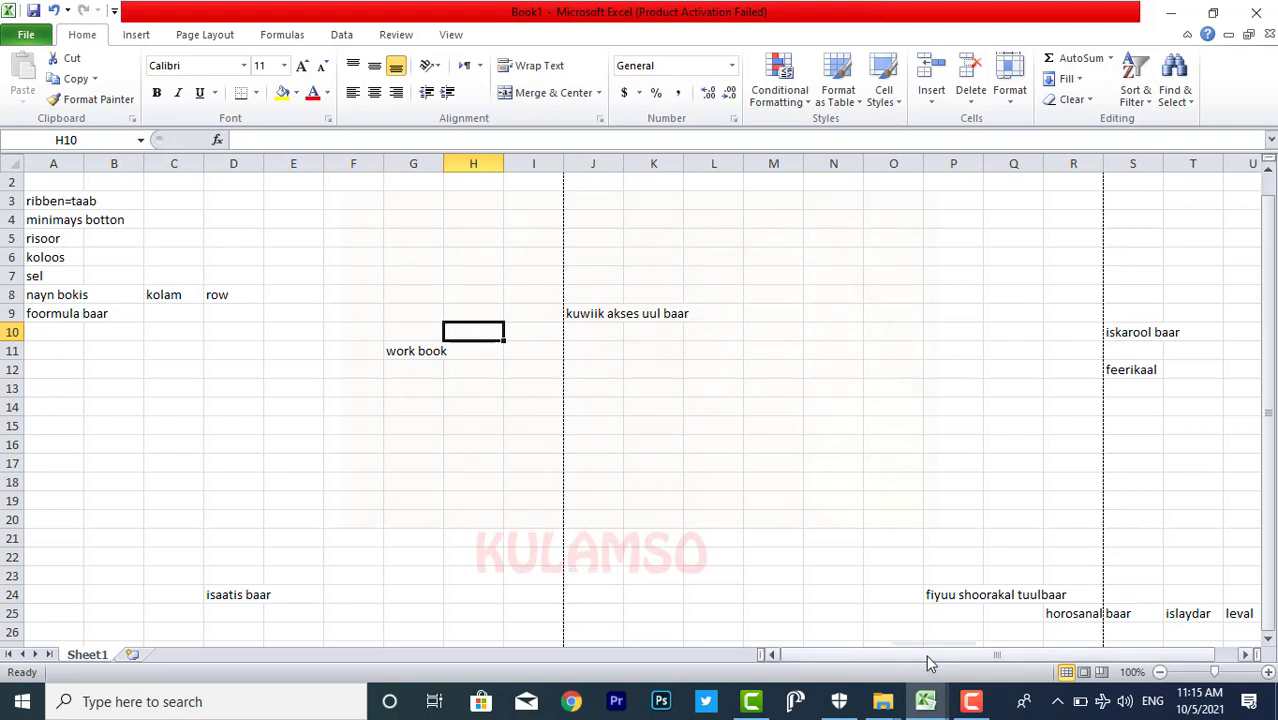
left_click_drag(927, 657, 982, 658)
left_click(734, 275)
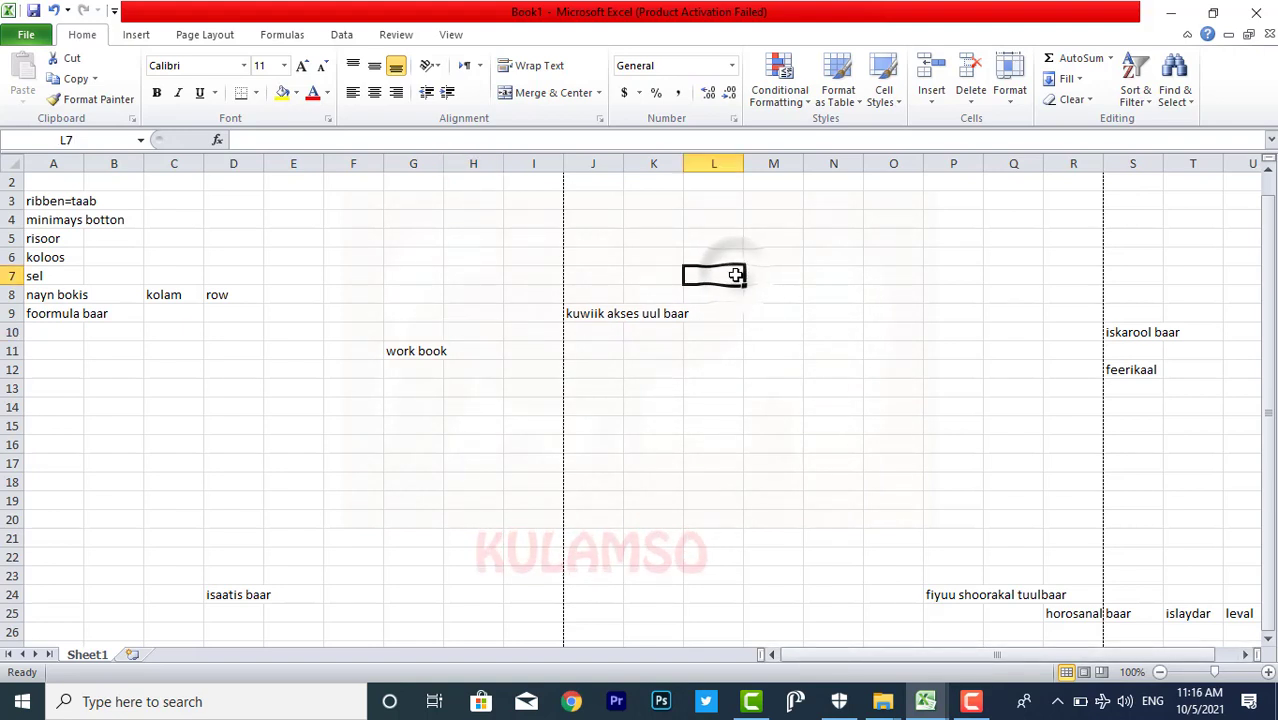
left_click(840, 232)
left_click(466, 234)
left_click(355, 232)
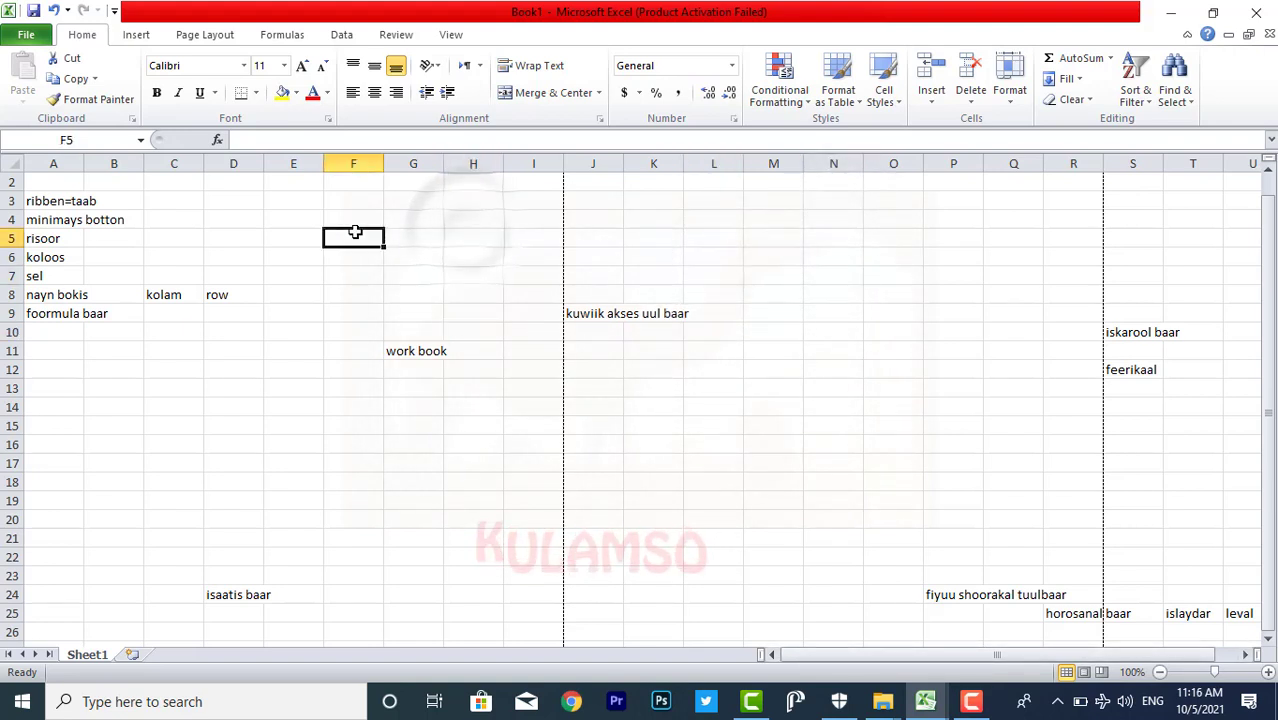
left_click(331, 290)
left_click(329, 252)
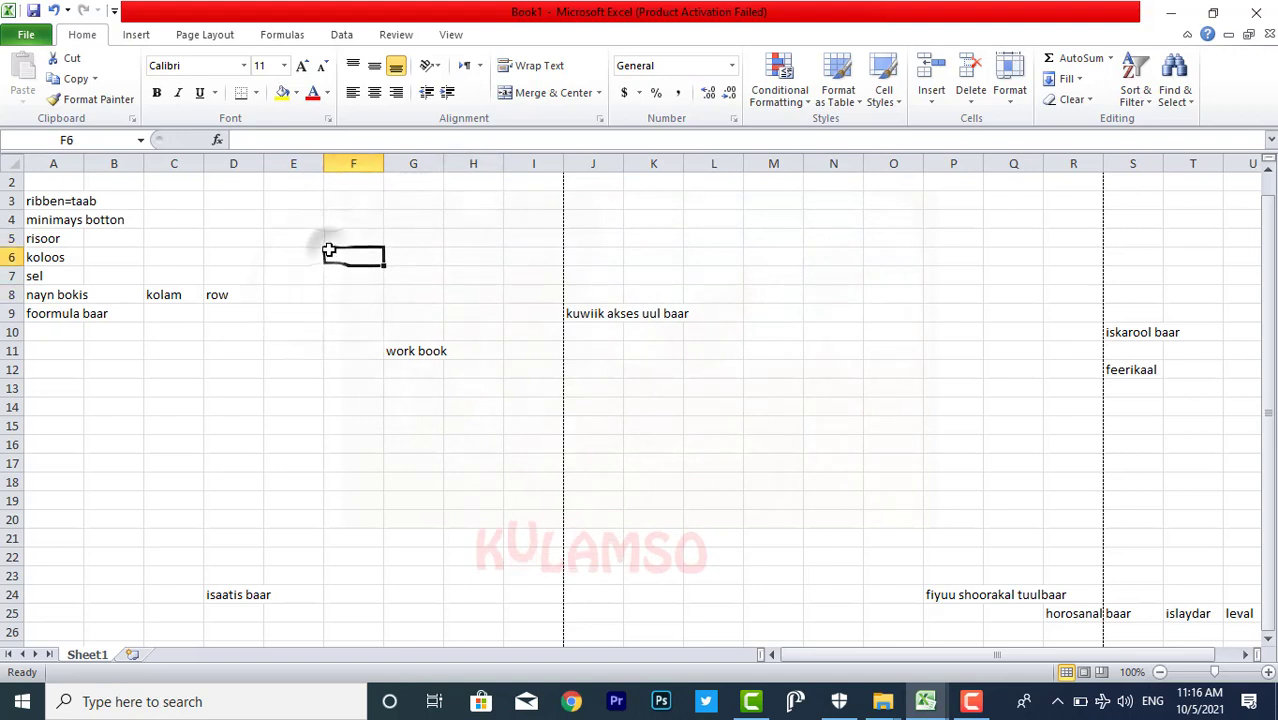
left_click(318, 406)
left_click(365, 406)
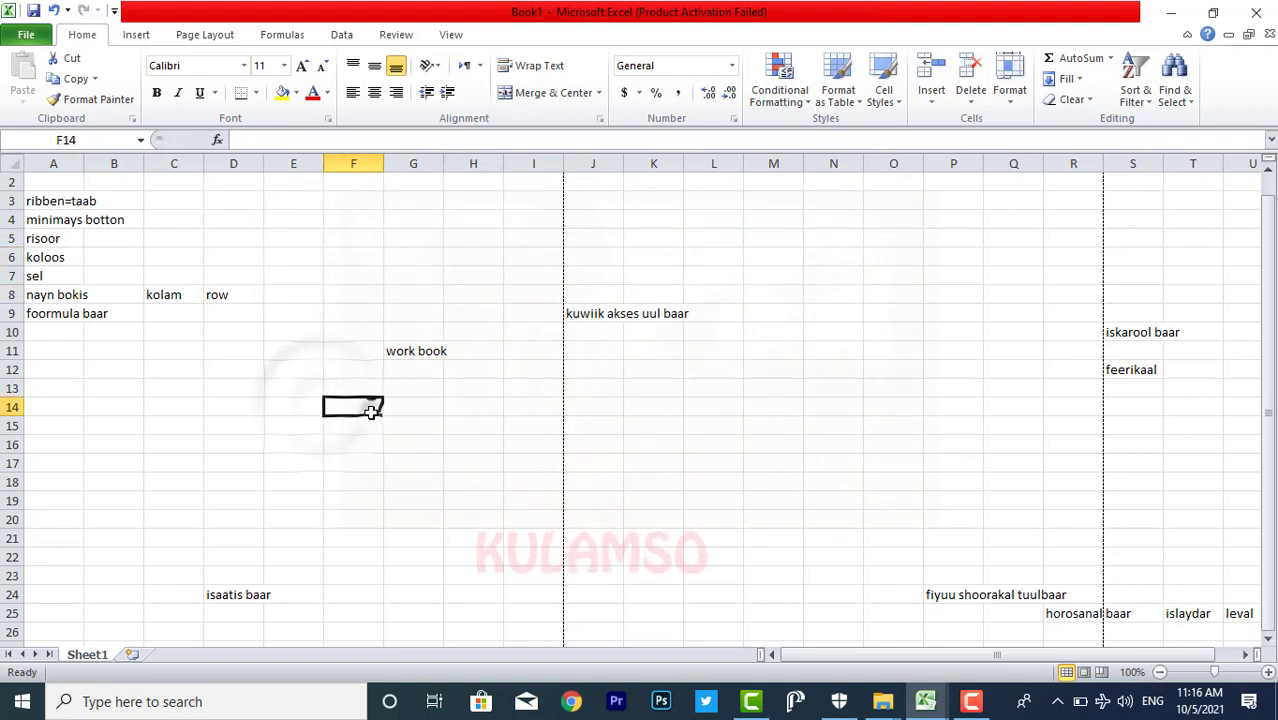
left_click(536, 432)
Switch to the HORDHAC workbook and select single cells in different rows and columns of its Sheet1, ending on M13.
mouse_move(908, 690)
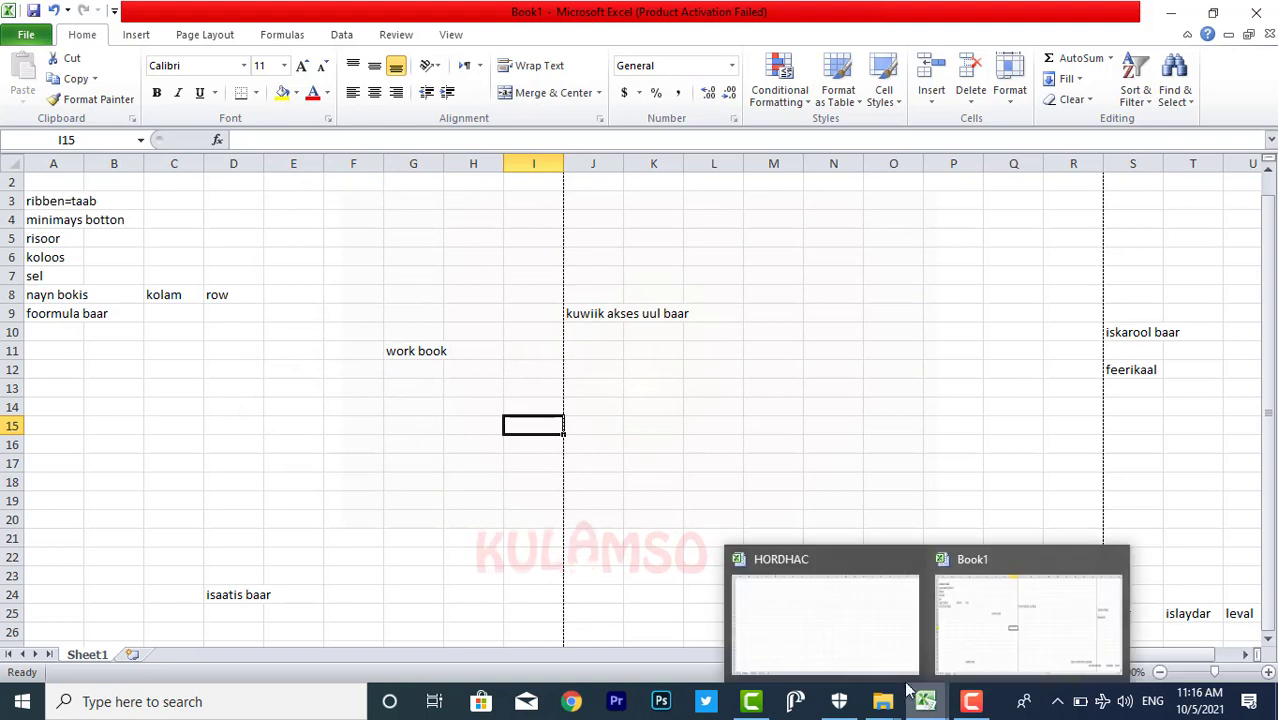
left_click(842, 628)
left_click(375, 276)
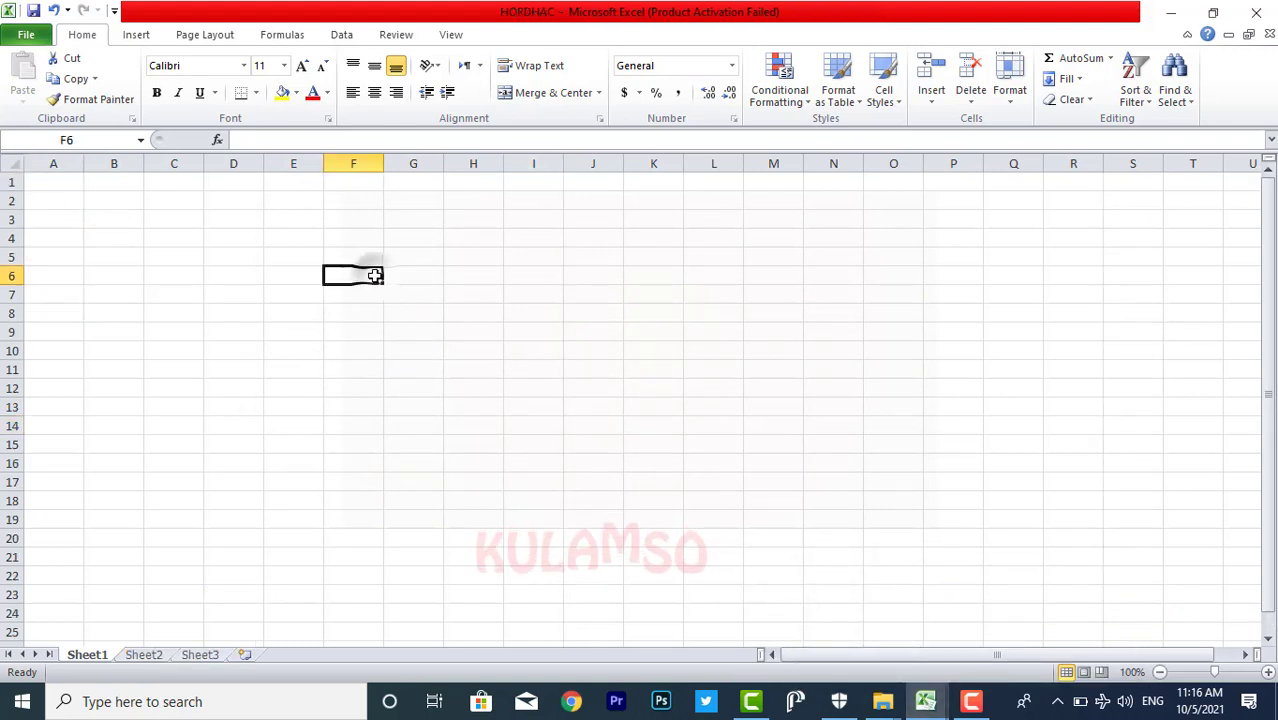
left_click(465, 236)
left_click(246, 216)
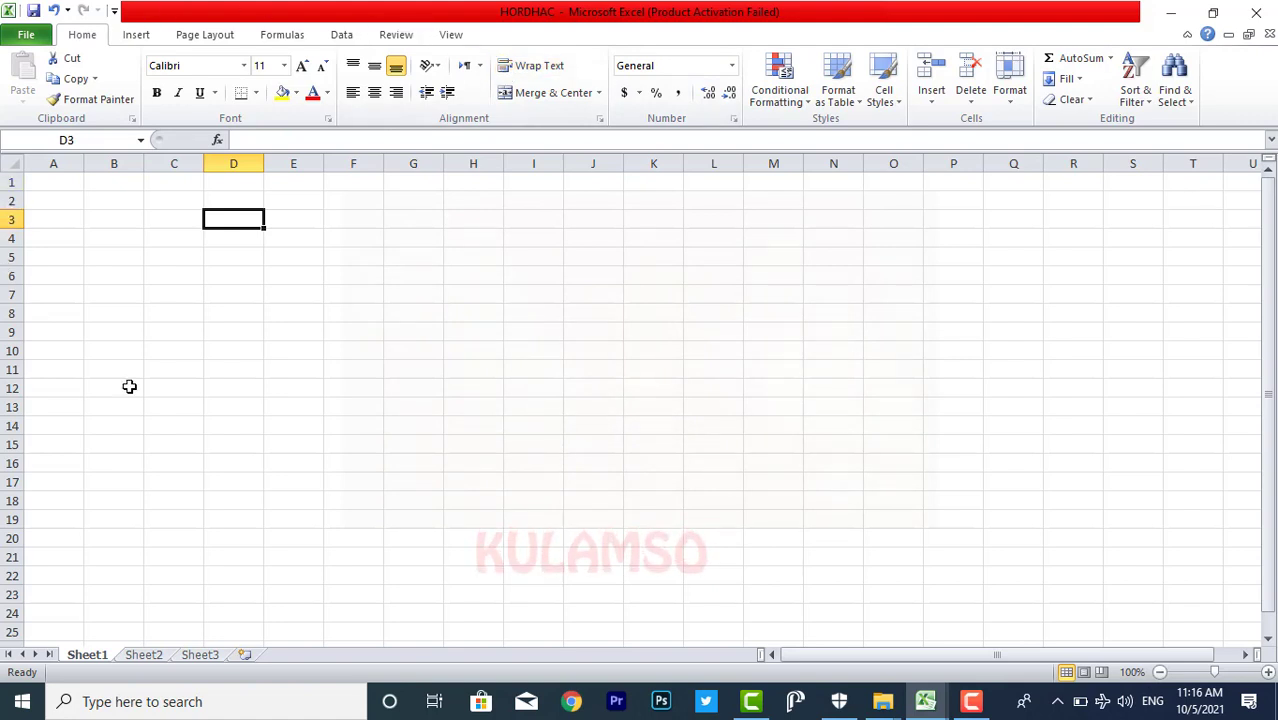
left_click(252, 330)
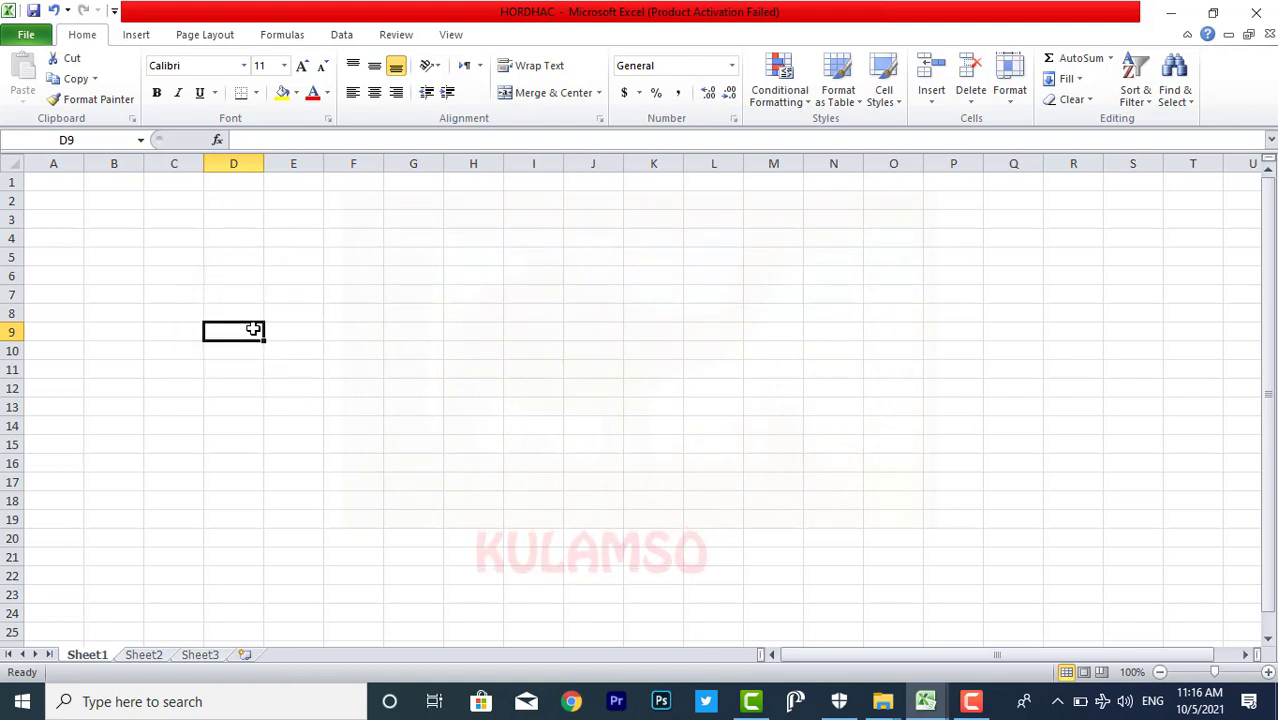
left_click(229, 276)
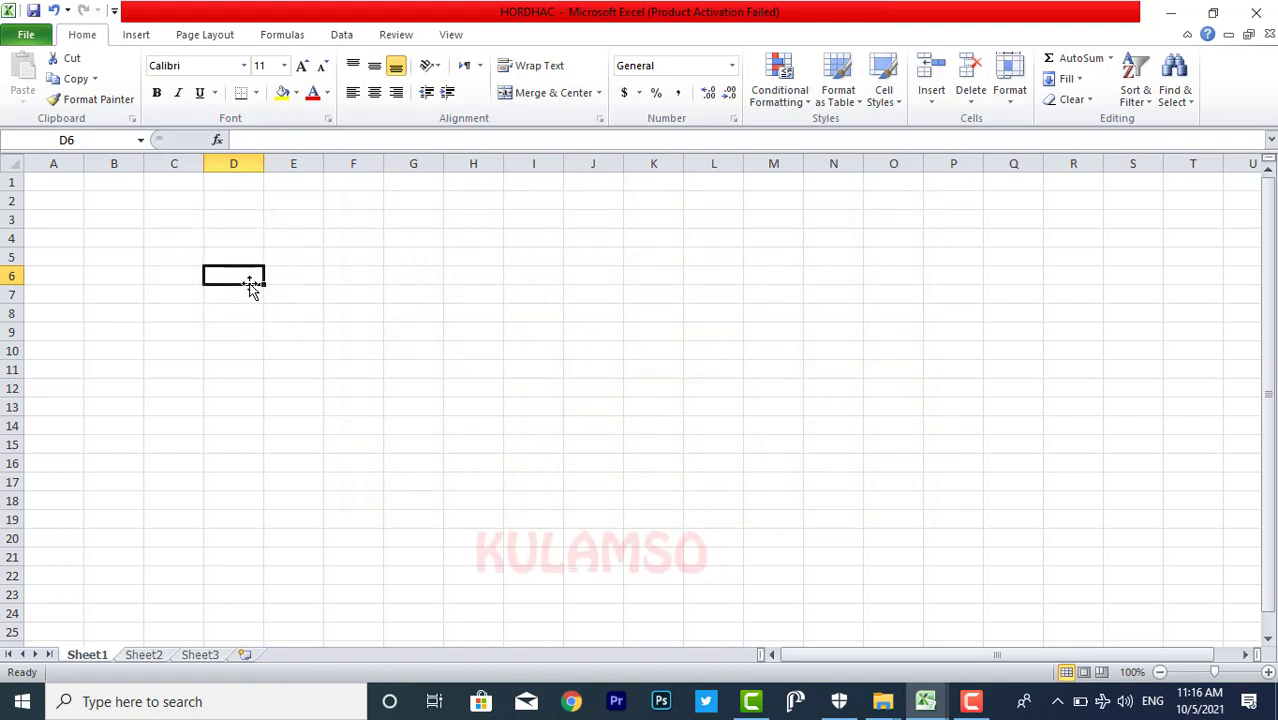
left_click(347, 309)
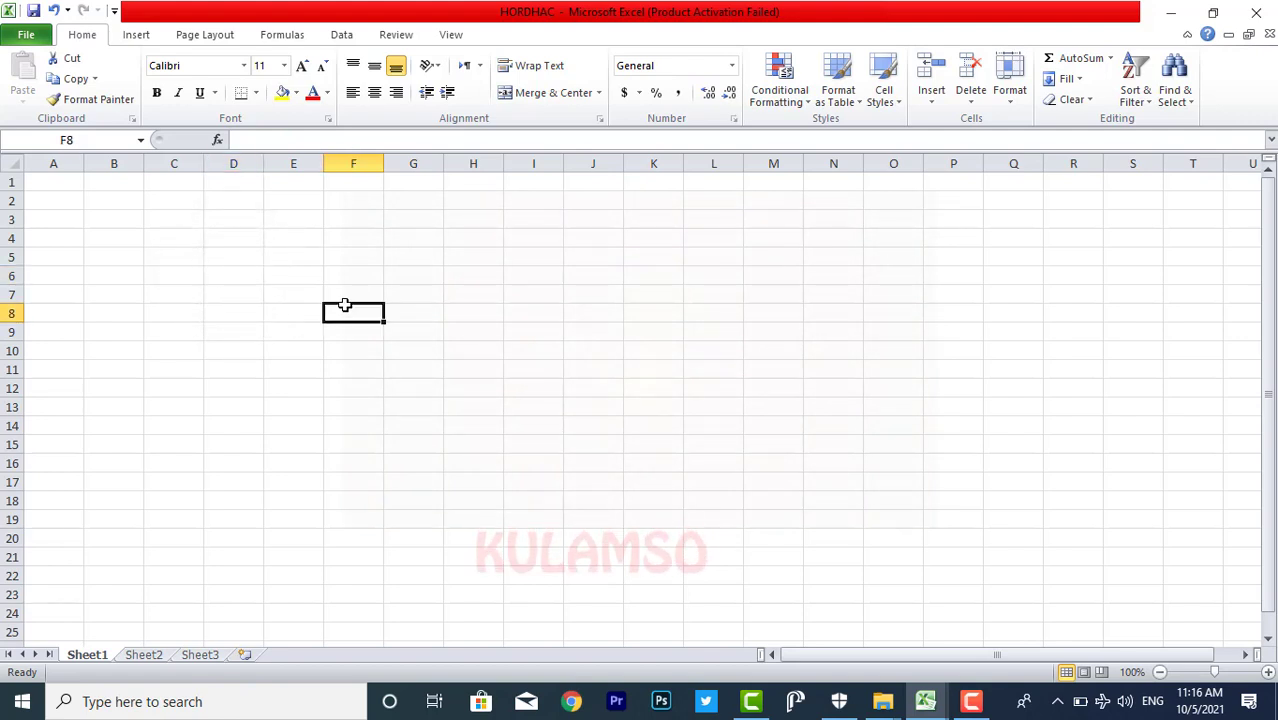
left_click(373, 243)
left_click(290, 220)
left_click(300, 330)
left_click(207, 331)
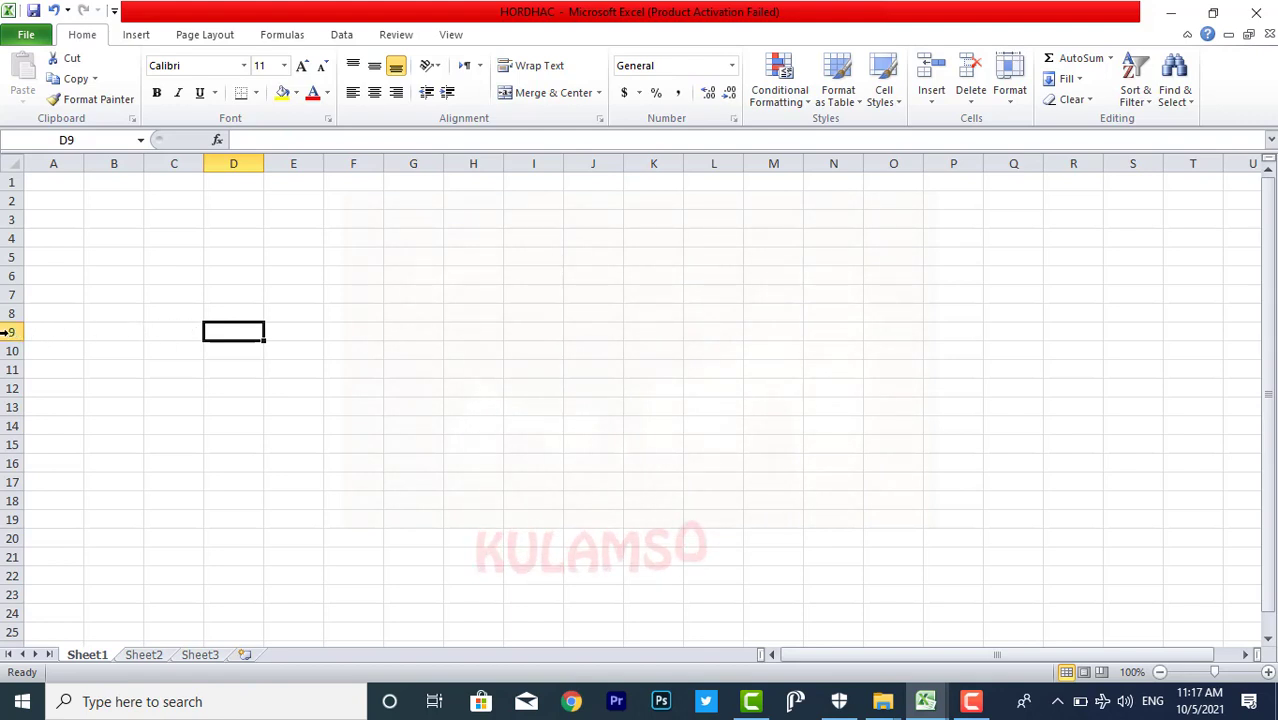
left_click(105, 273)
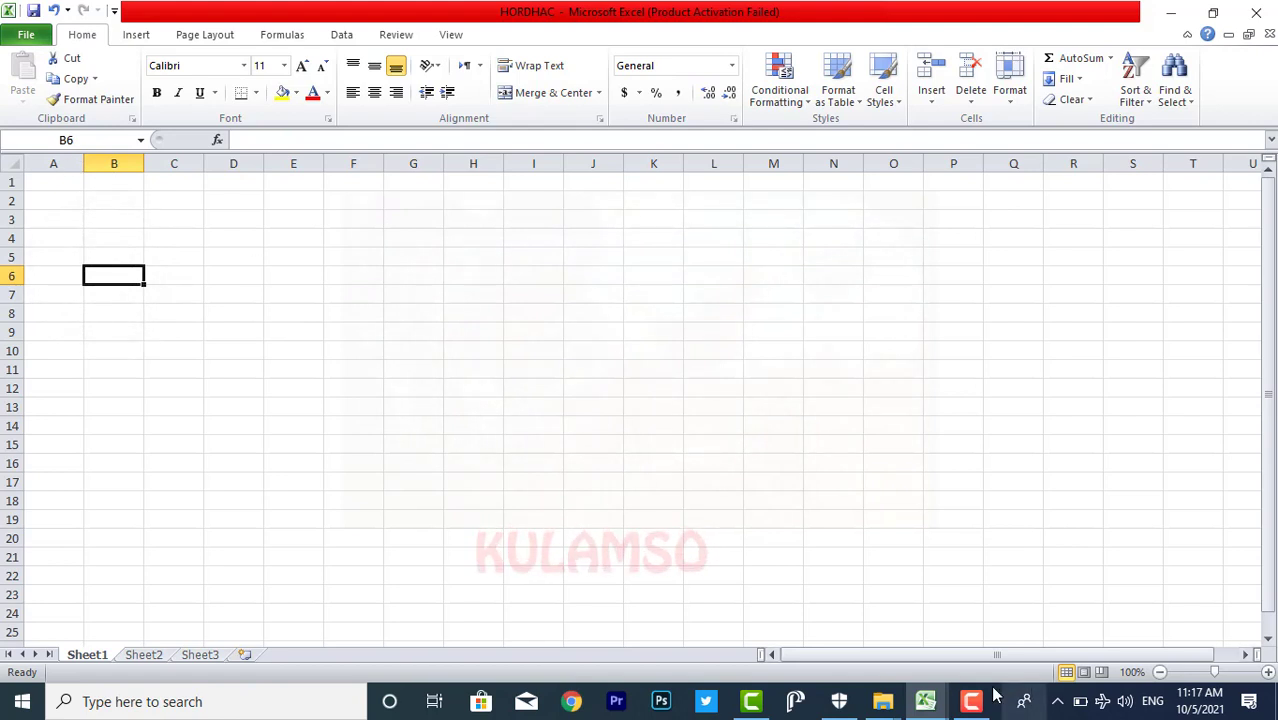
left_click(845, 557)
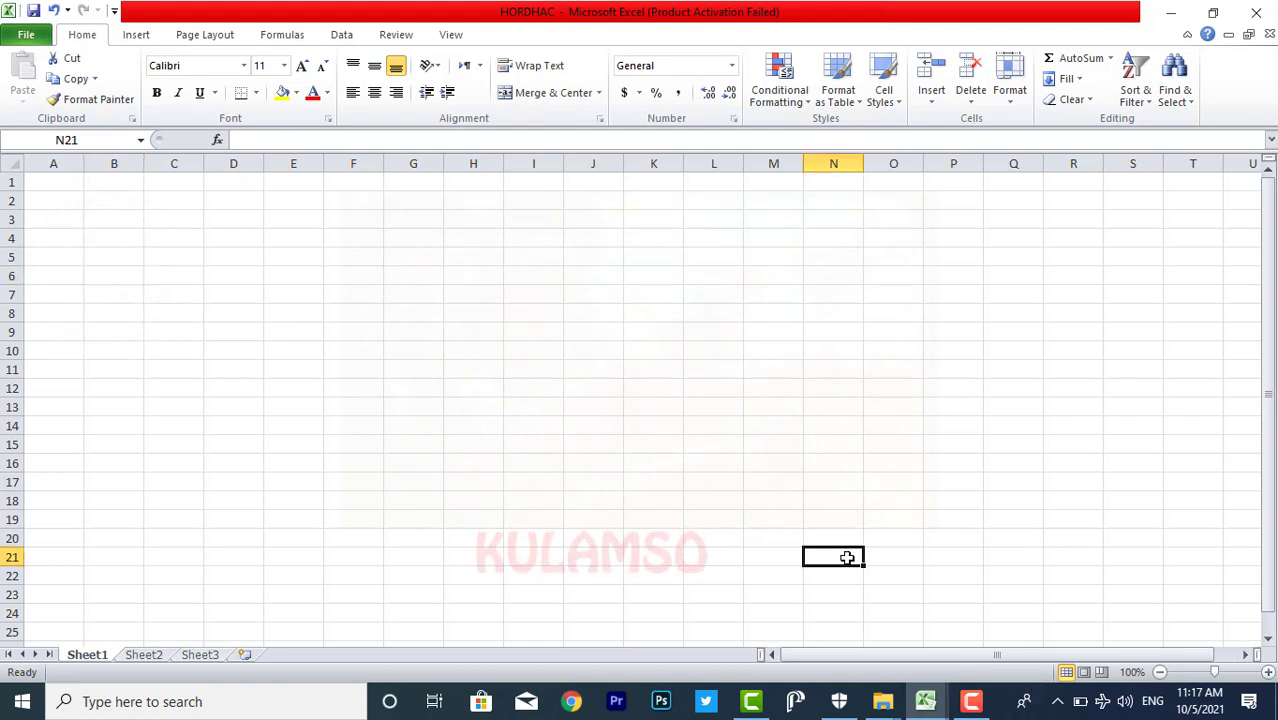
left_click(833, 445)
left_click(271, 231)
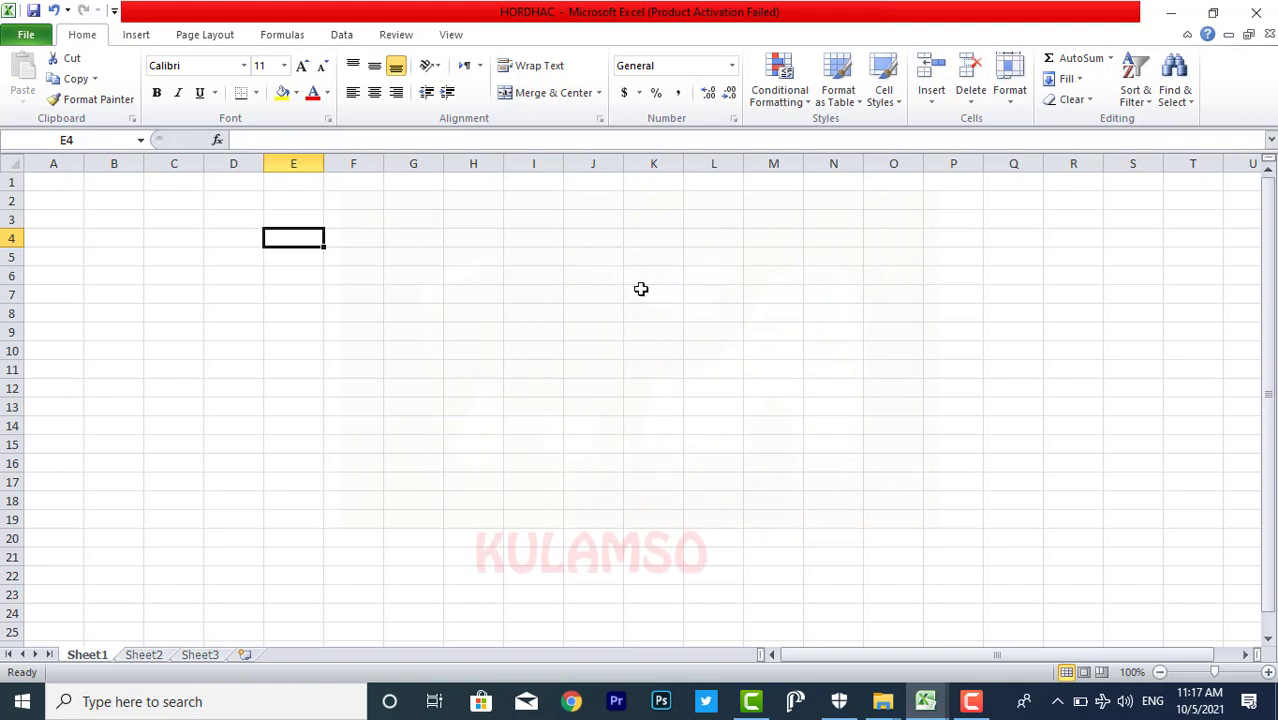
left_click(760, 398)
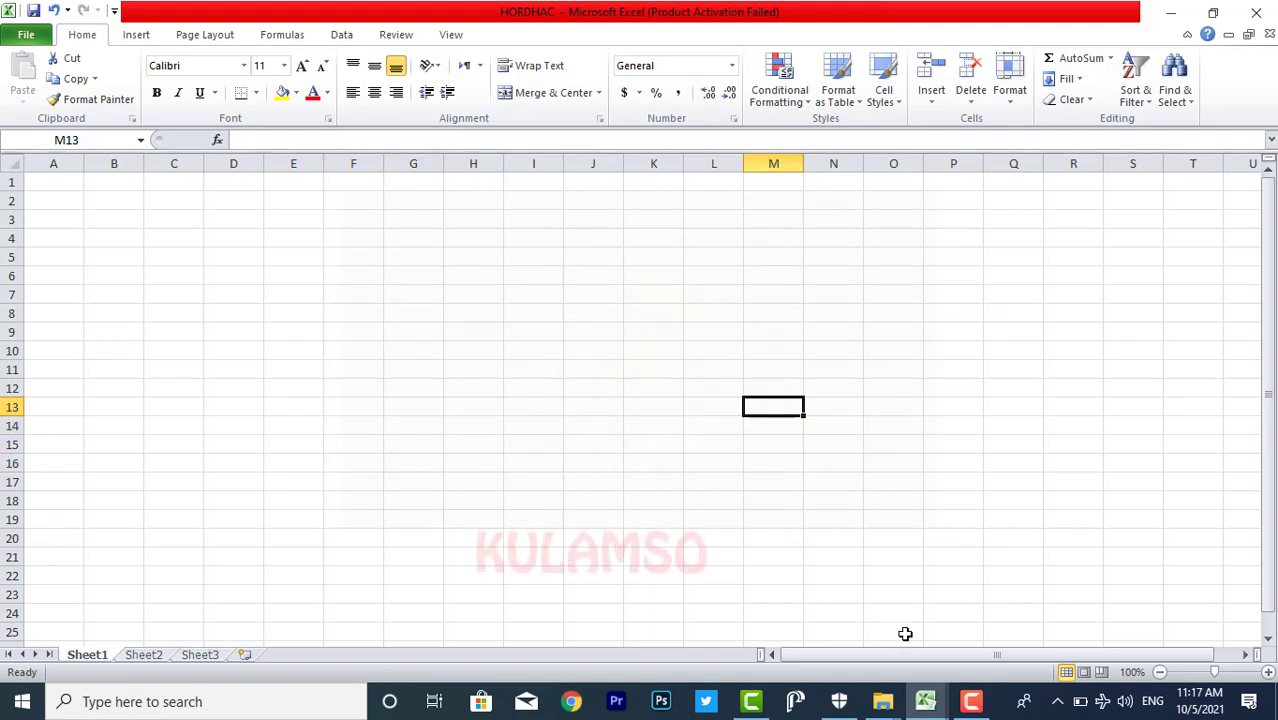
Switch back to Book1 and enter "waxaan" in cell N10, checking it against the formula bar and Name Box.
mouse_move(925, 701)
left_click(1050, 624)
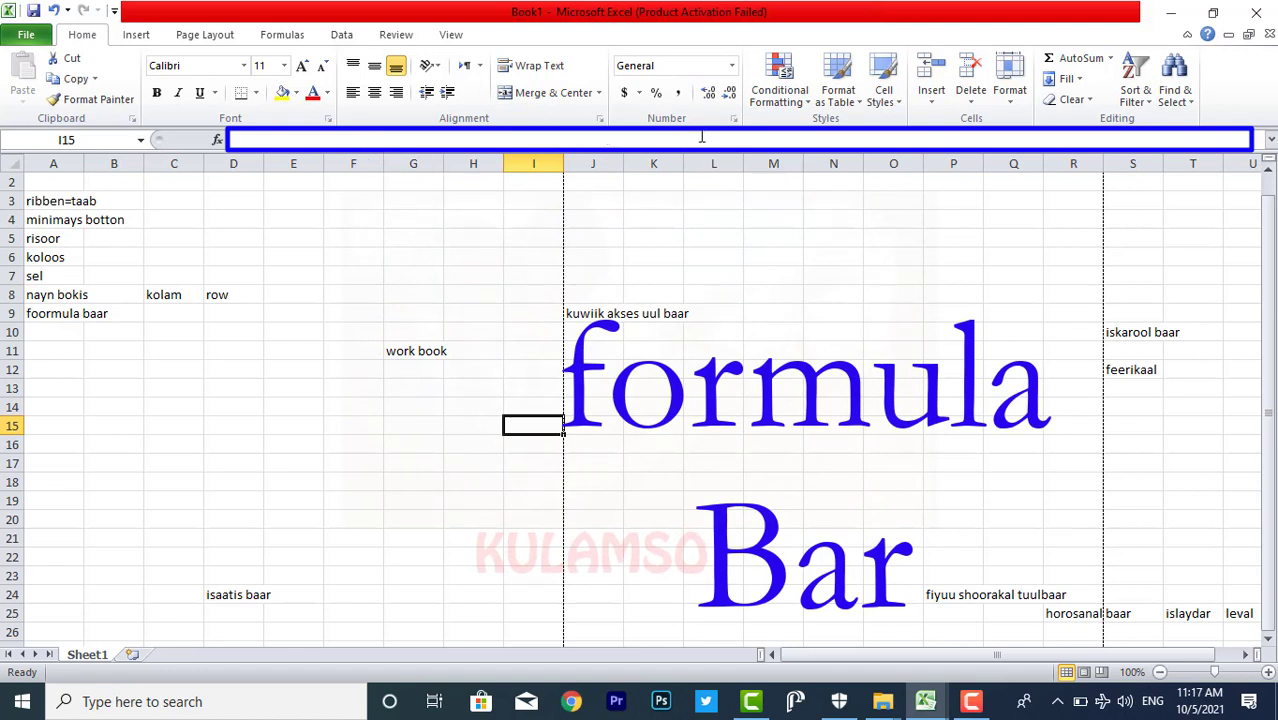
left_click(805, 325)
type("wax")
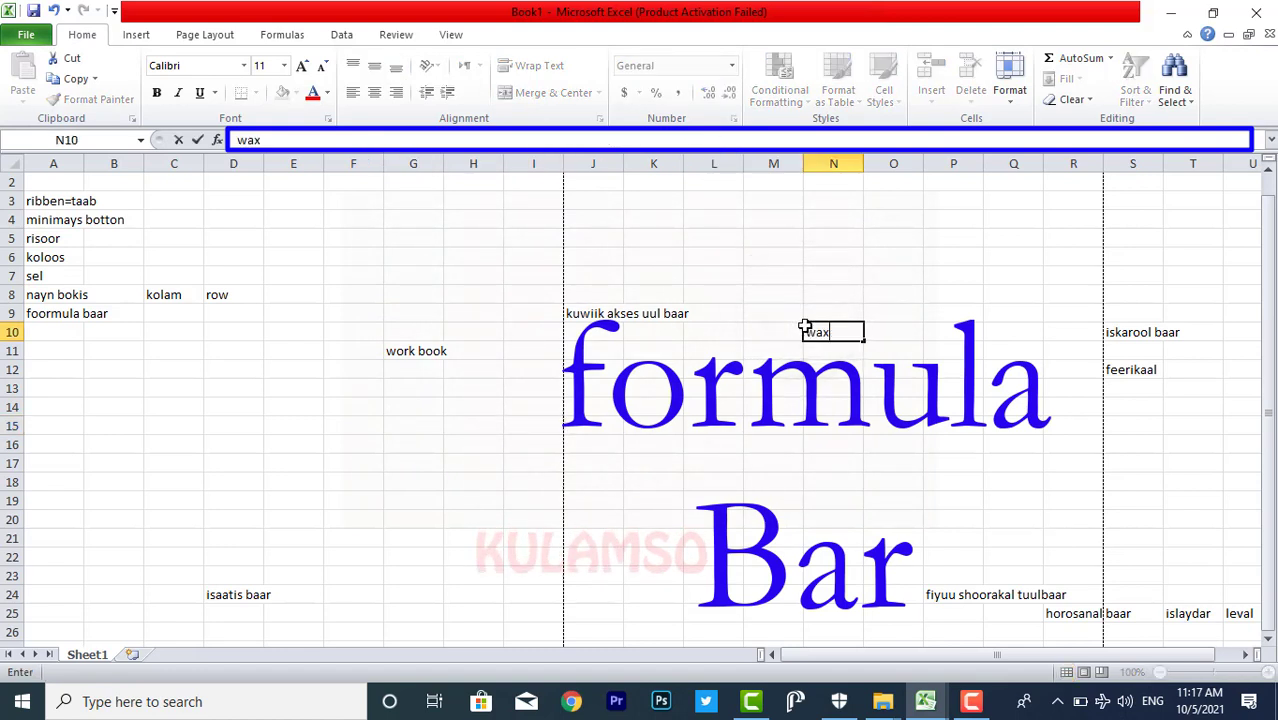
type("aan")
mouse_move(258, 140)
left_mouse_down()
mouse_move(298, 148)
mouse_move(249, 146)
left_mouse_up()
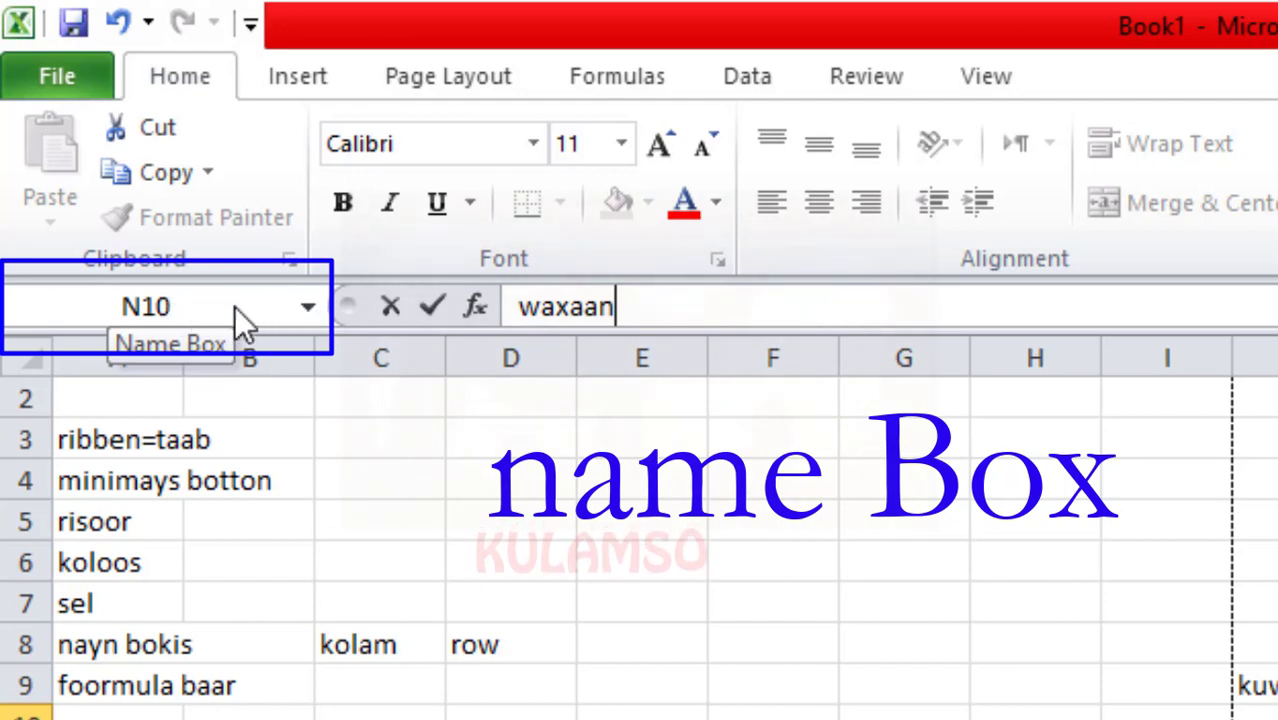
left_click(1277, 719)
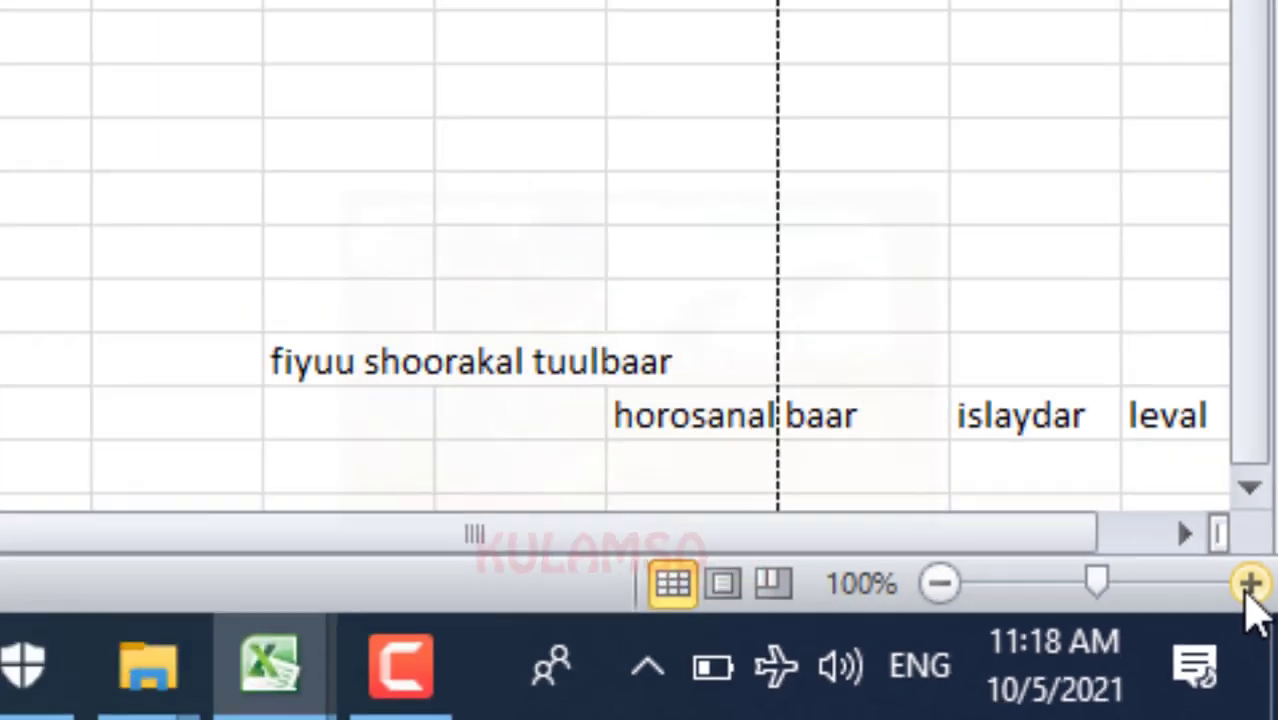
Zoom in on Sheet1 in 10% increments to beyond 150%.
left_click(1203, 340)
left_click(1203, 340)
left_click(1203, 340)
left_click(1267, 673)
left_click(1267, 673)
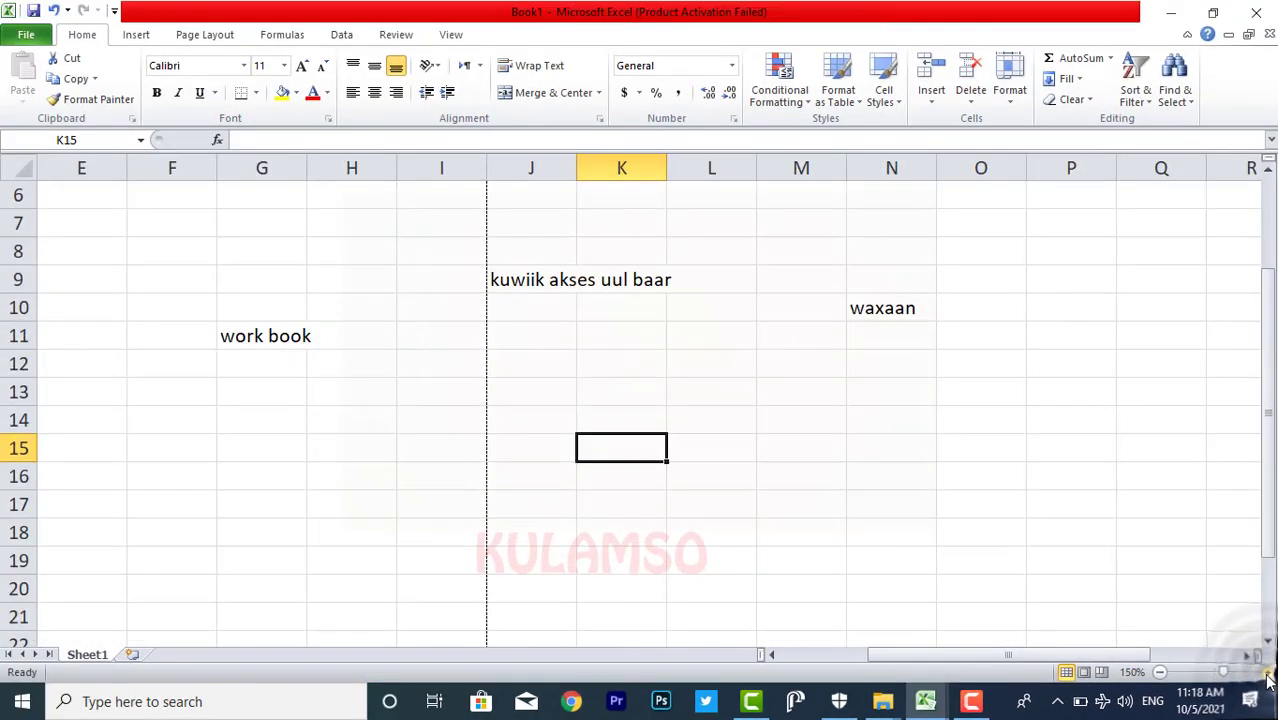
left_click(1267, 673)
left_click(1267, 673)
left_click(1267, 673)
left_click(1267, 673)
Zoom Sheet1 back out in 10% increments to below 100%.
left_click(1160, 673)
left_click(1160, 673)
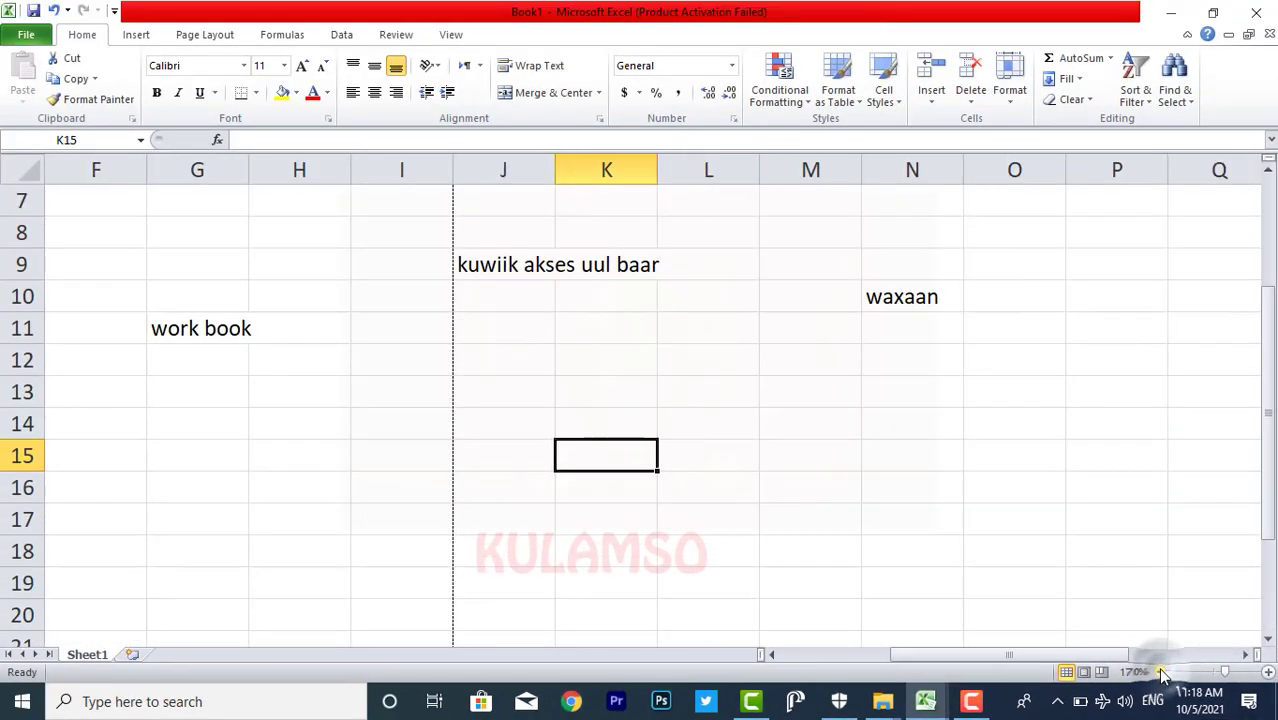
left_click(1160, 673)
left_click(1160, 673)
left_click(1160, 673)
left_click(1160, 673)
left_click(1160, 673)
left_click(1160, 673)
left_click(1160, 673)
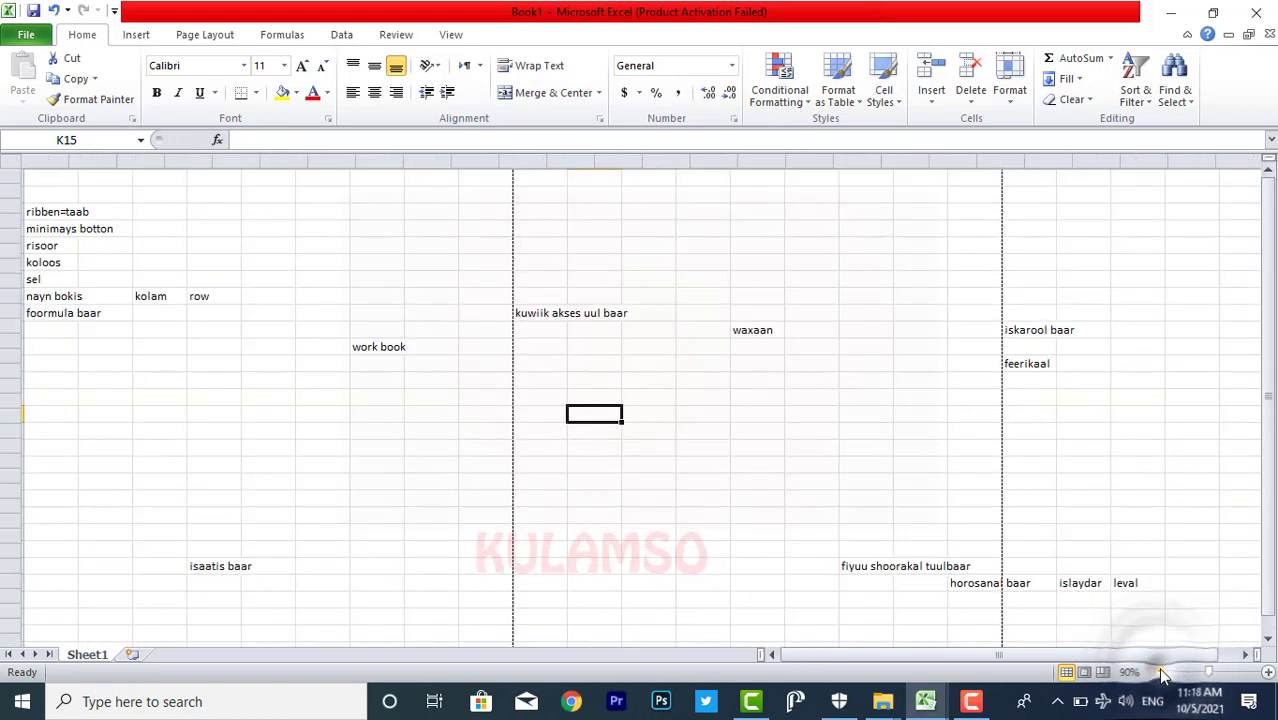
left_click(1160, 673)
Zoom Sheet1 in past 100% once more and bring the zoom level to 90%.
left_click(1268, 672)
left_click(1268, 672)
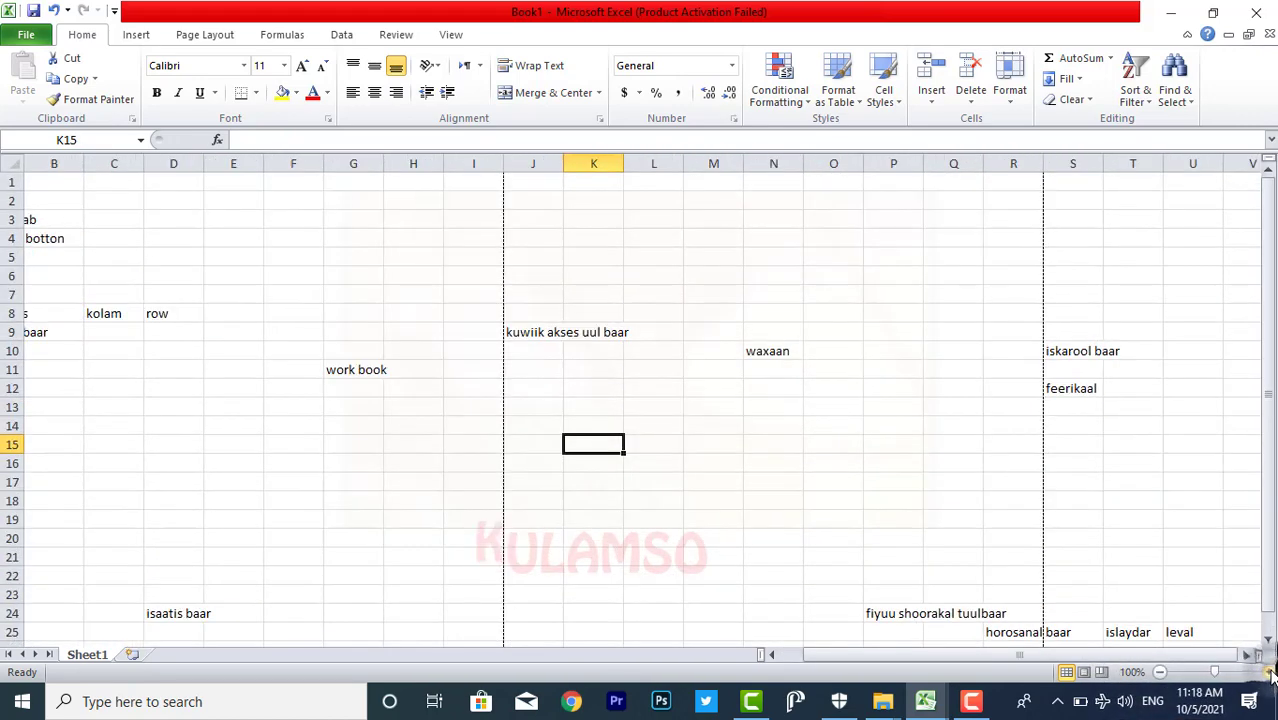
left_click(1268, 672)
left_click(1158, 672)
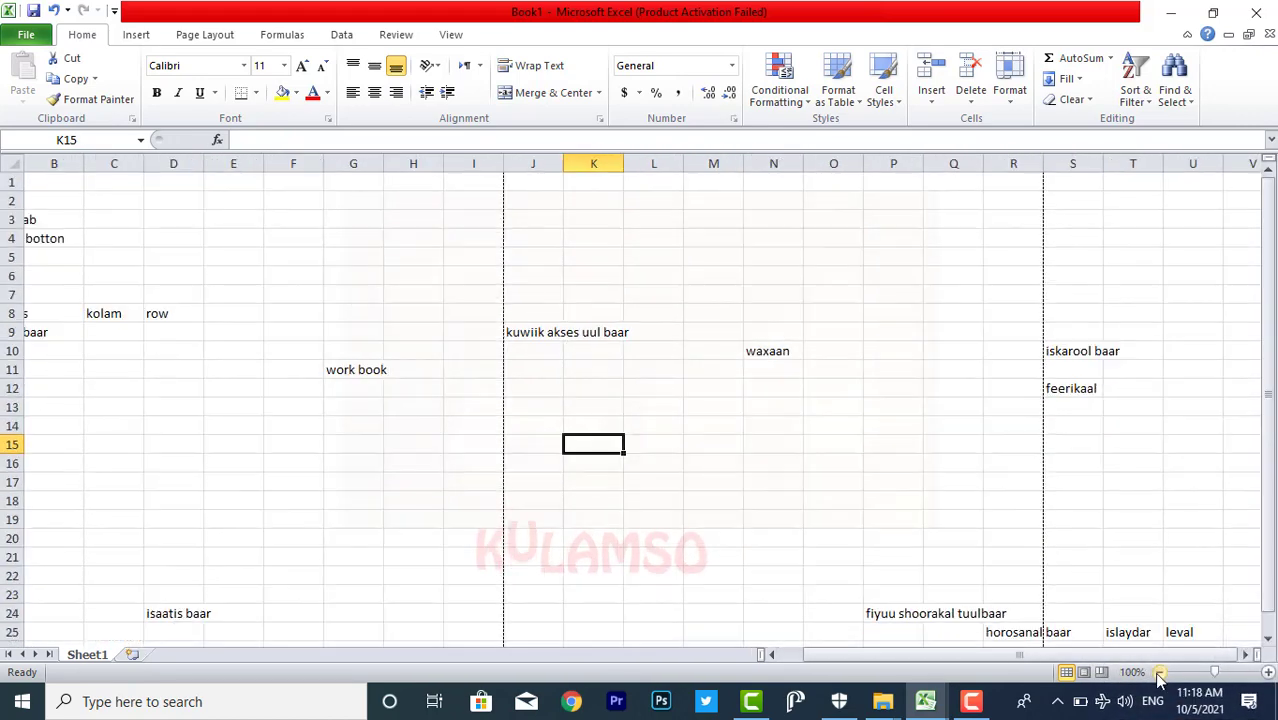
left_click(1158, 672)
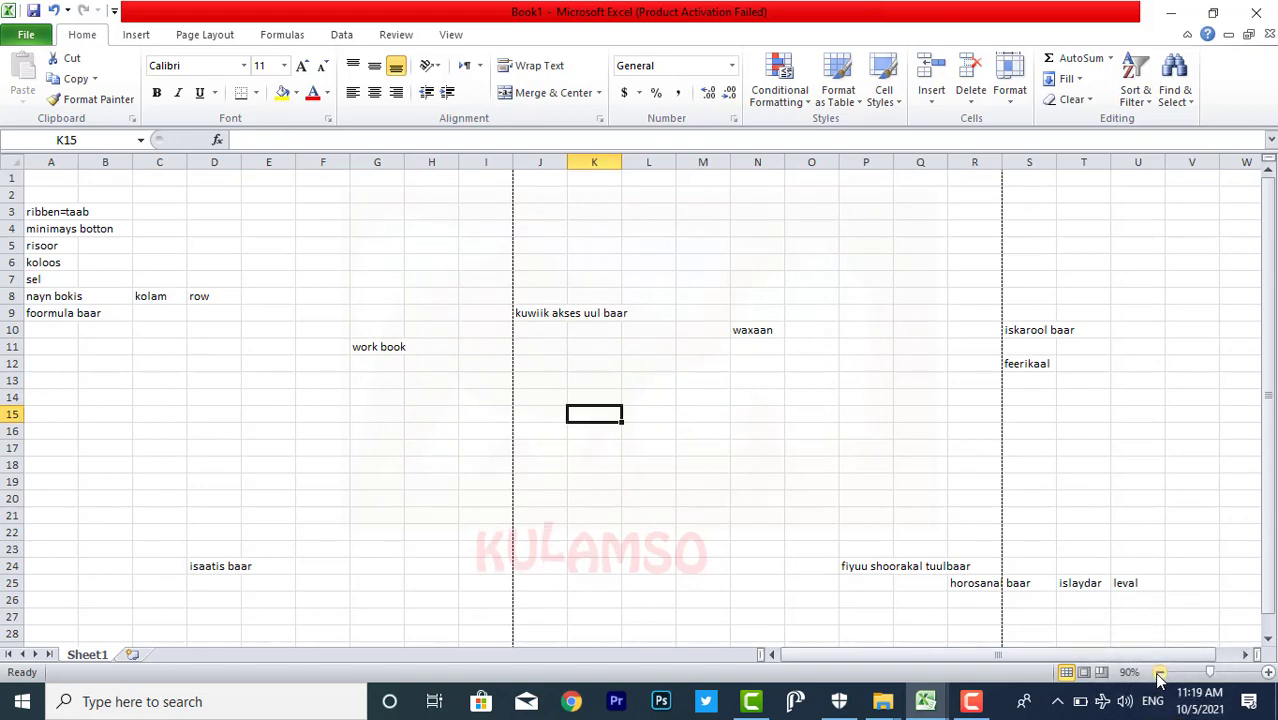